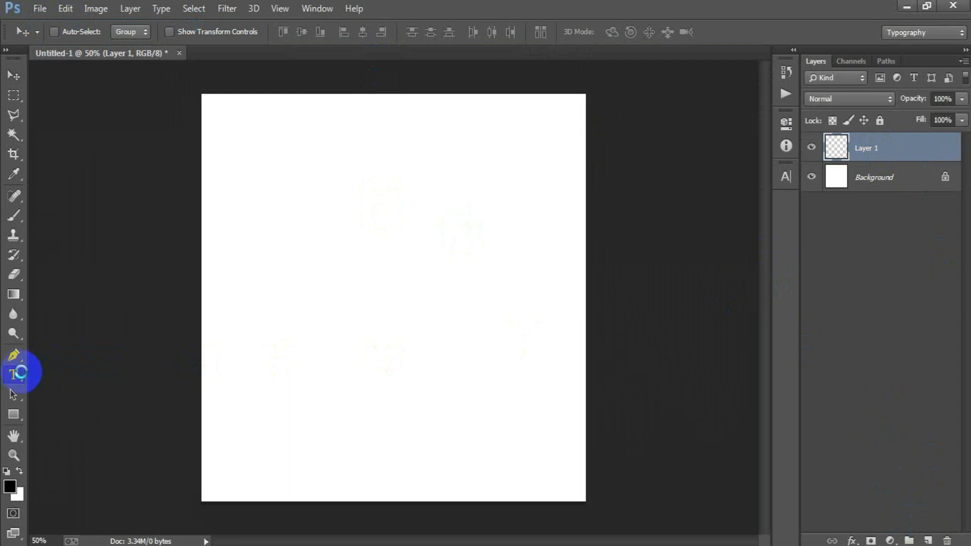
Add the text "Mega" in the upper-left part of the white canvas
{"action": "left_click", "coordinate": [236, 250]}
{"action": "type", "text": "Mega"}
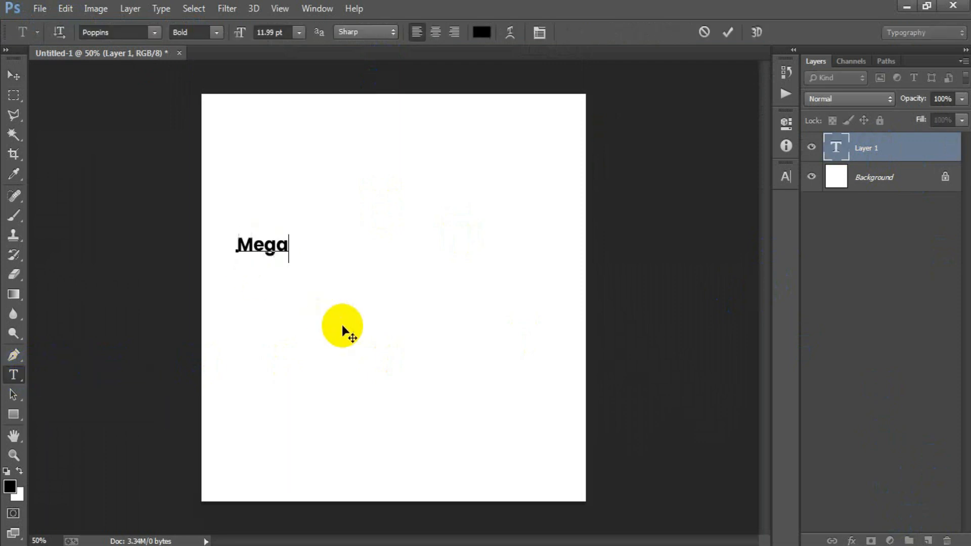
{"action": "left_click", "coordinate": [14, 75]}
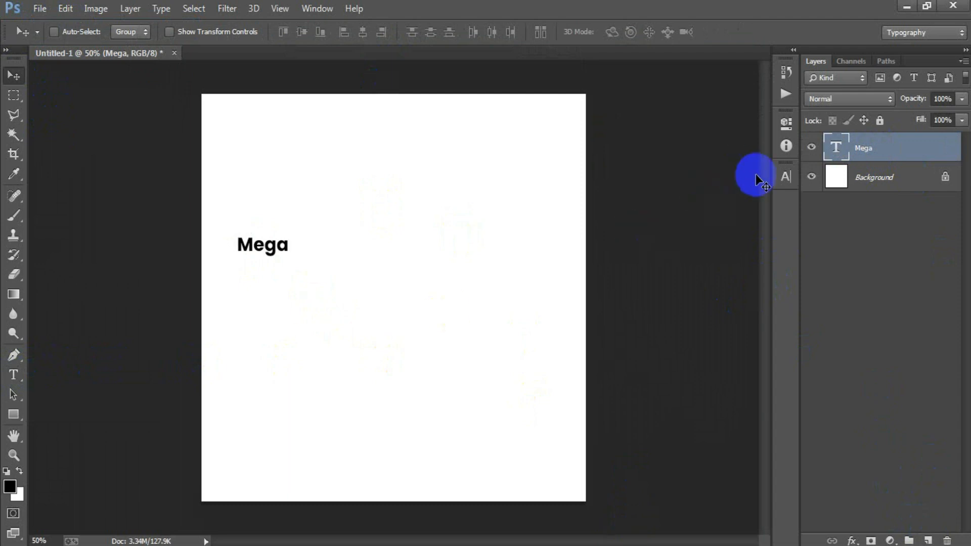
Change the font of the Mega text to Aiushtya
{"action": "left_click", "coordinate": [784, 177]}
{"action": "left_click", "coordinate": [655, 184]}
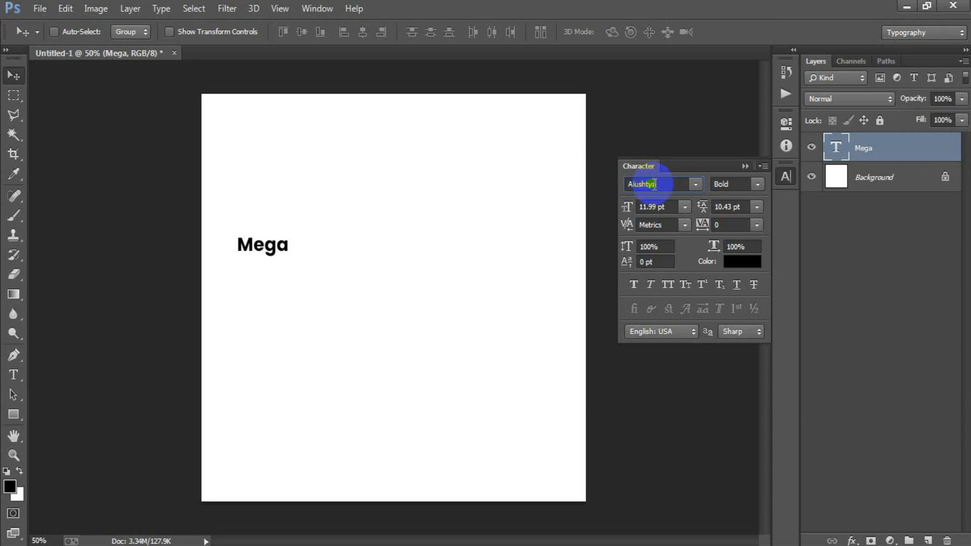
{"action": "key", "text": "Return"}
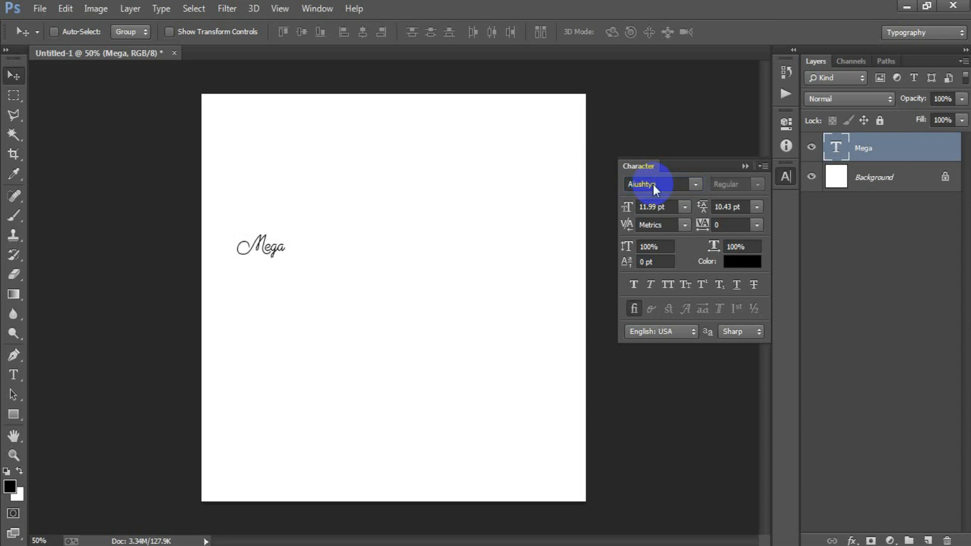
{"action": "left_click", "coordinate": [734, 165]}
Scale the Mega text up proportionally to about 138%
{"action": "key", "text": "ctrl+t"}
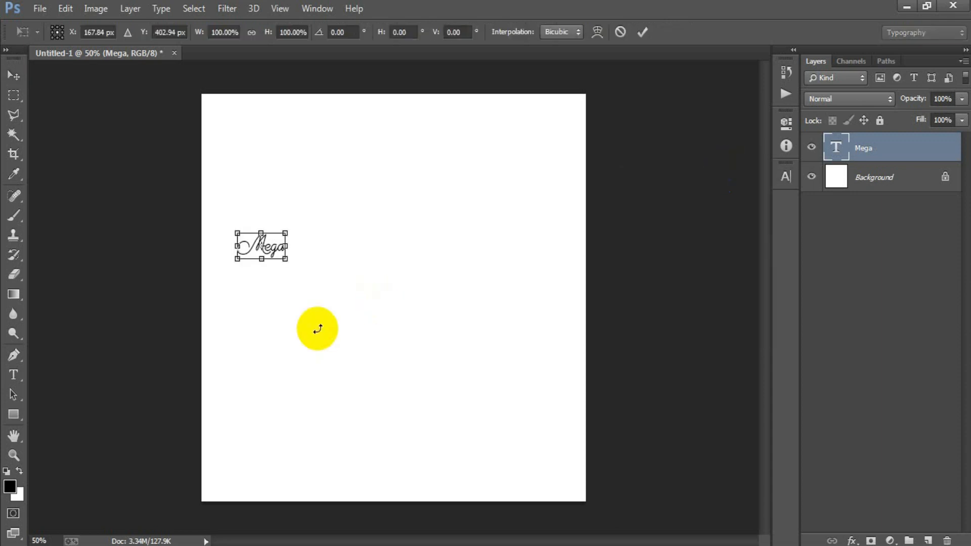
{"action": "left_click_drag", "start_coordinate": [279, 256], "coordinate": [298, 269]}
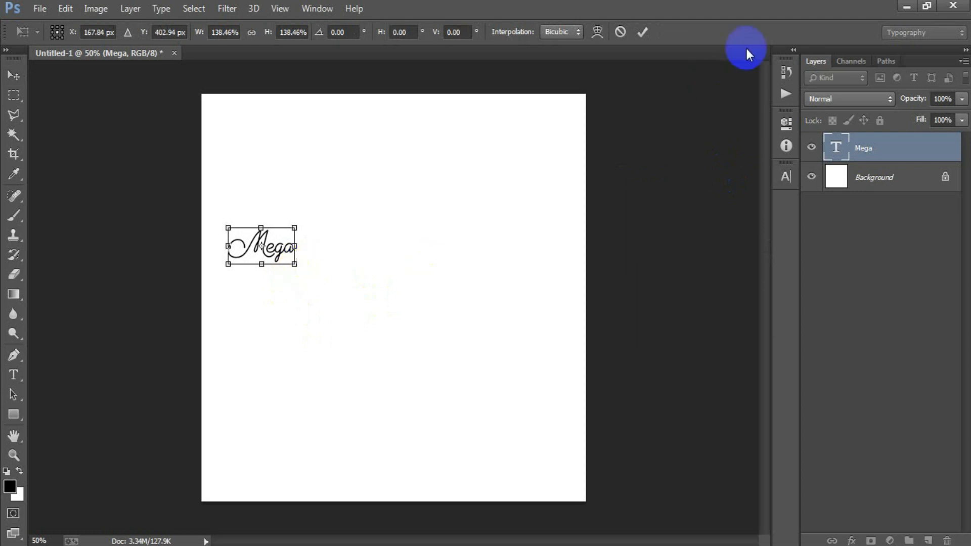
{"action": "left_click", "coordinate": [642, 32]}
{"action": "left_click_drag", "start_coordinate": [682, 145], "coordinate": [681, 147]}
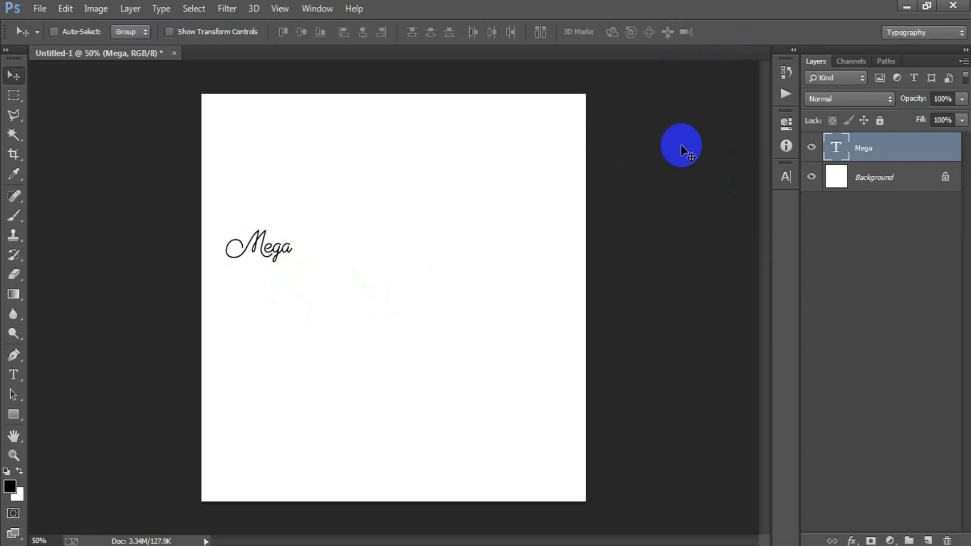
Create a new layer and add the text "FASHION" just below Mega
{"action": "left_click", "coordinate": [930, 539]}
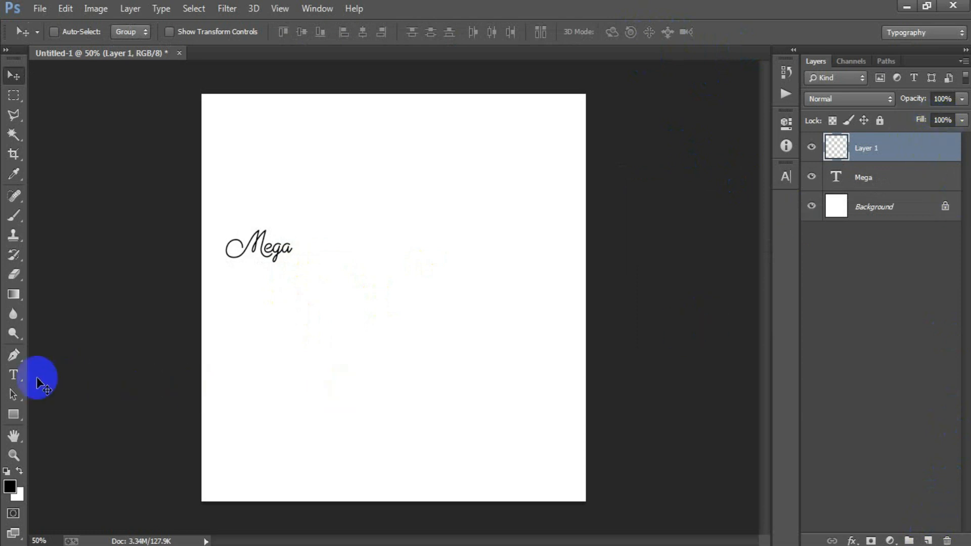
{"action": "left_click", "coordinate": [14, 374]}
{"action": "left_click", "coordinate": [229, 289]}
{"action": "type", "text": "FASHION"}
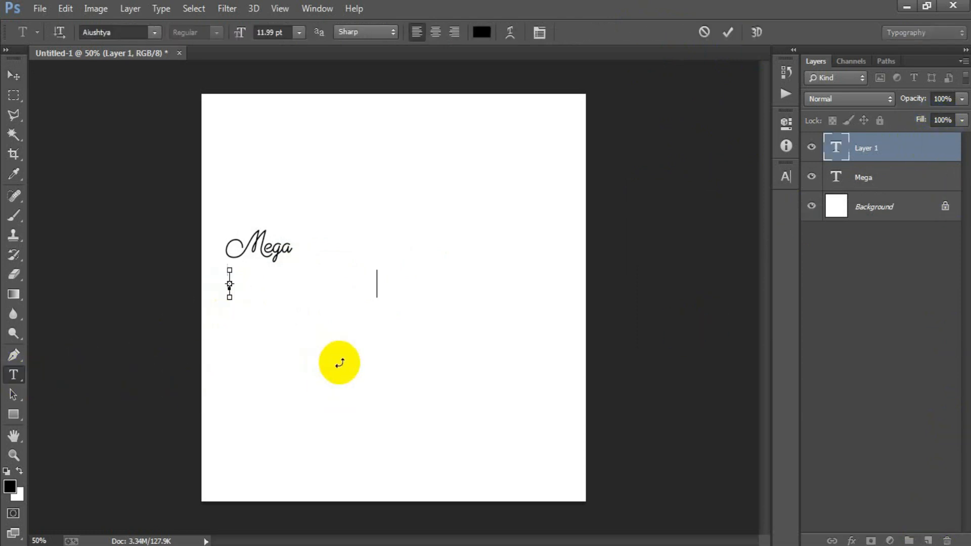
{"action": "left_click", "coordinate": [15, 78]}
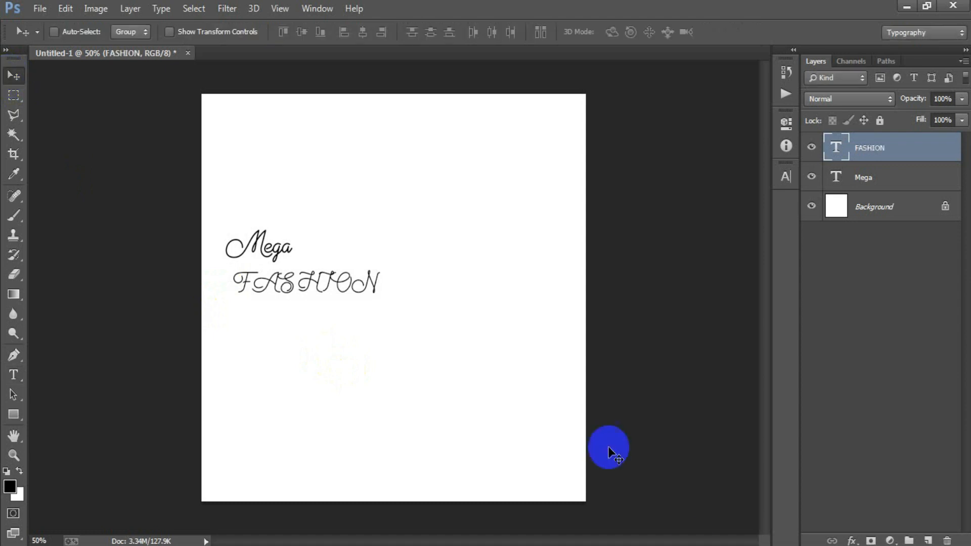
Change the font of the FASHION text to Poppins Bold
{"action": "left_click", "coordinate": [785, 177]}
{"action": "left_click", "coordinate": [668, 186]}
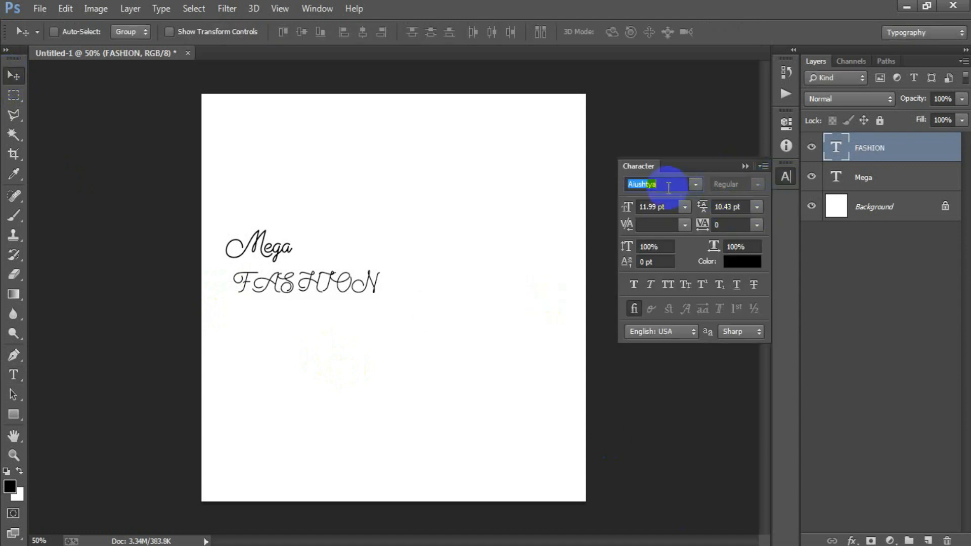
{"action": "type", "text": "Poppins"}
{"action": "key", "text": "Return"}
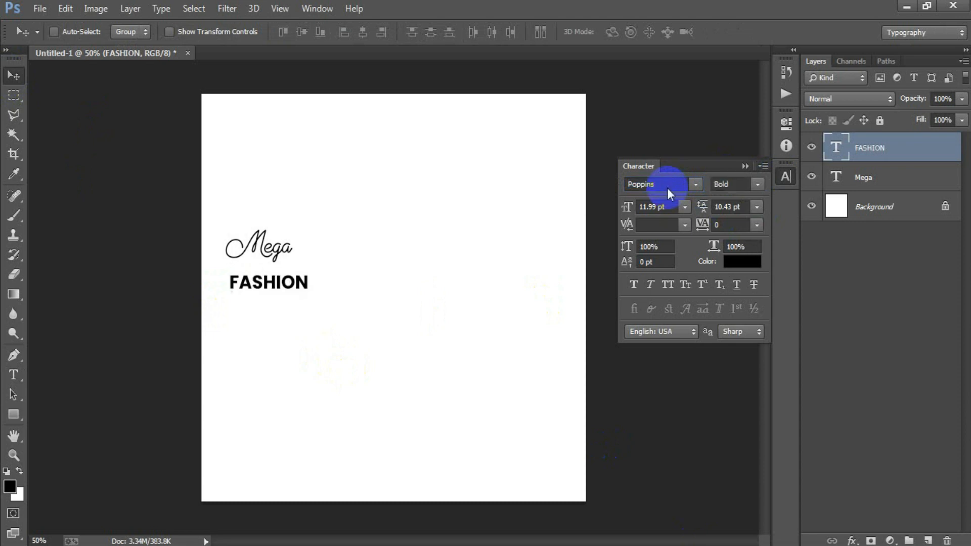
{"action": "left_click", "coordinate": [746, 166]}
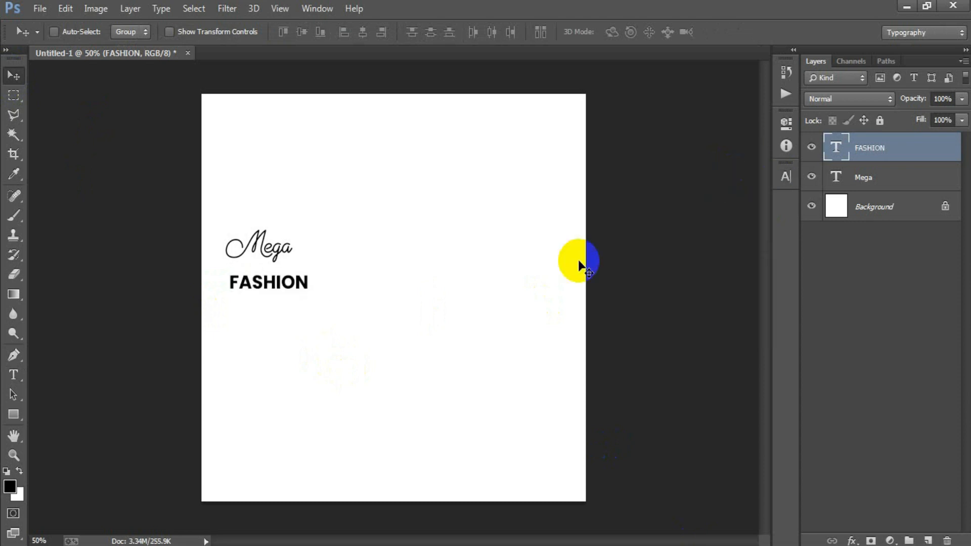
Scale the FASHION text to about 168% directly beneath Mega, and nudge both text layers slightly left
{"action": "key", "text": "ctrl+t"}
{"action": "mouse_move", "coordinate": [311, 299]}
{"action": "left_mouse_down"}
{"action": "mouse_move", "coordinate": [332, 308]}
{"action": "mouse_move", "coordinate": [307, 290]}
{"action": "mouse_move", "coordinate": [321, 287]}
{"action": "left_mouse_up"}
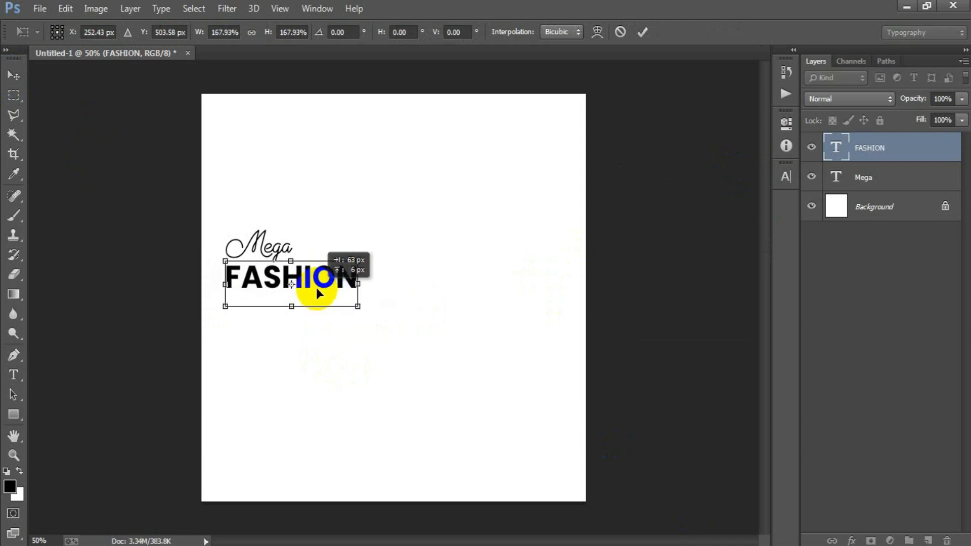
{"action": "left_click", "coordinate": [642, 31]}
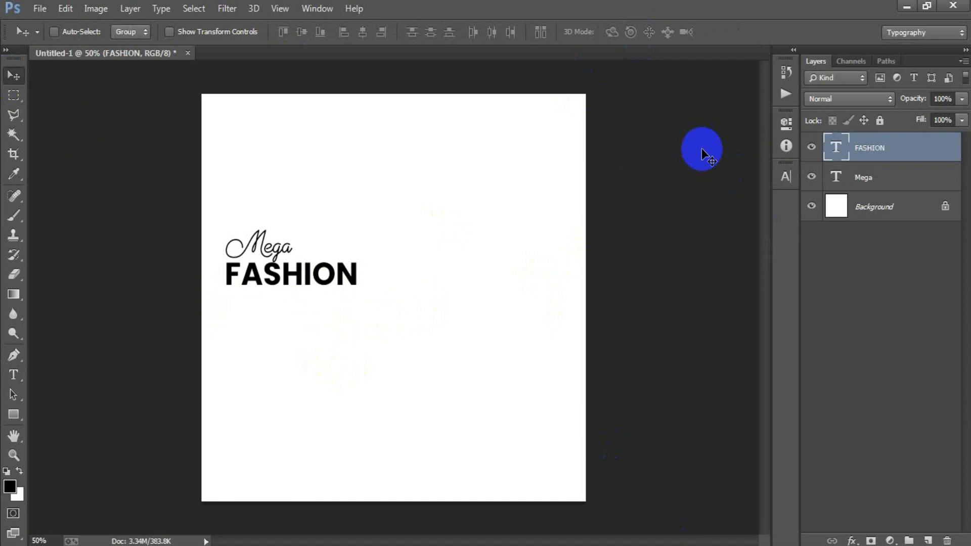
{"action": "left_click", "coordinate": [897, 177], "text": "shift"}
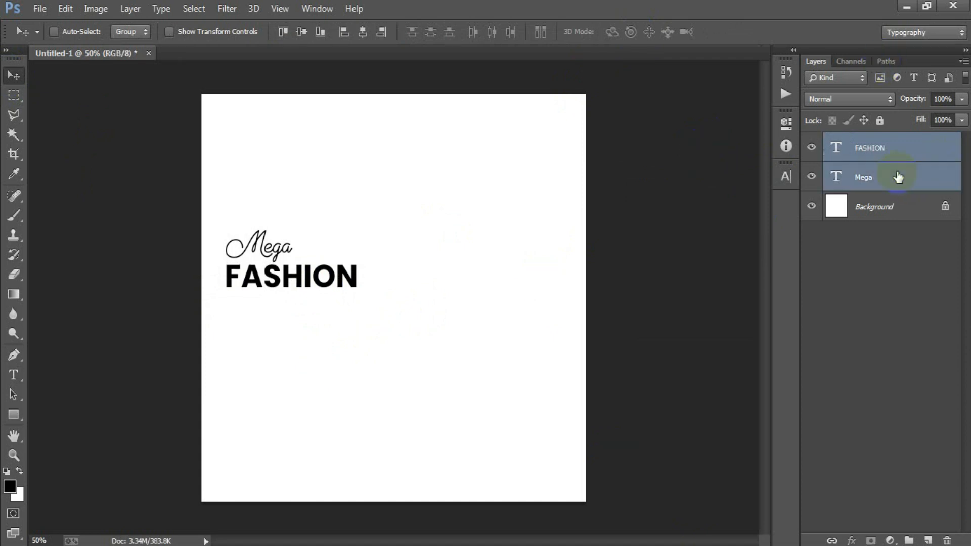
{"action": "key", "text": "shift+Left"}
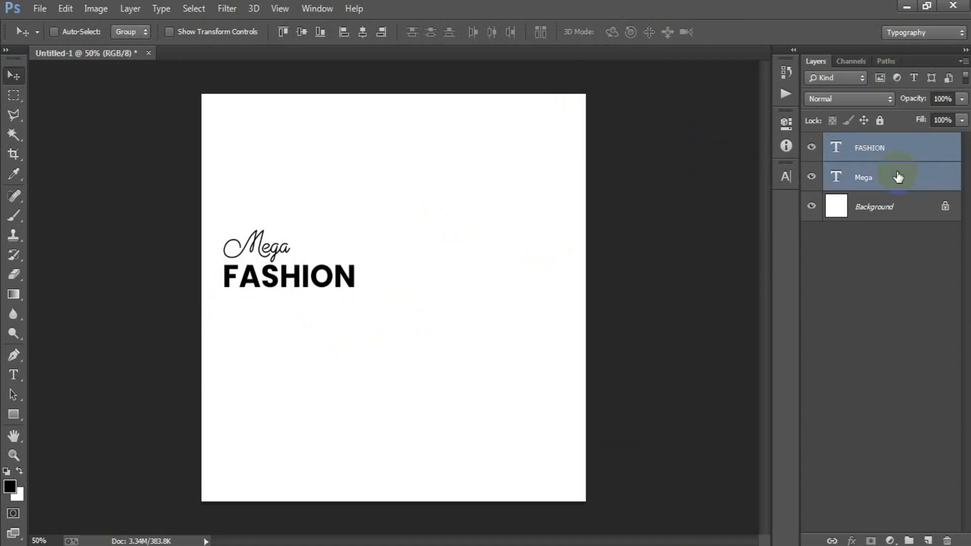
Duplicate the FASHION text layer
{"action": "left_click", "coordinate": [894, 158]}
{"action": "left_click", "coordinate": [811, 147]}
{"action": "left_click", "coordinate": [811, 147]}
{"action": "key", "text": "ctrl+j"}
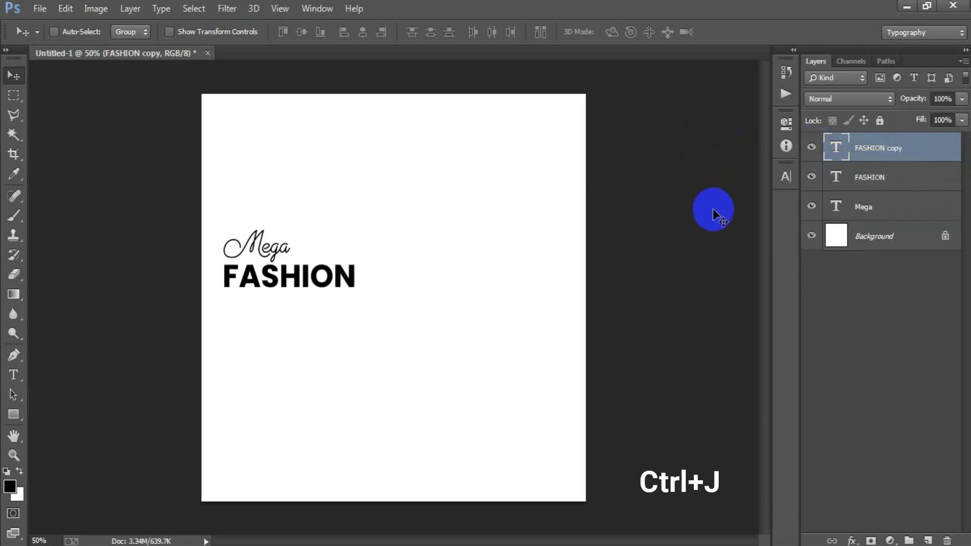
Give the FASHION copy layer a 5 px outside stroke in colour A41B4E
{"action": "double_click", "coordinate": [931, 151]}
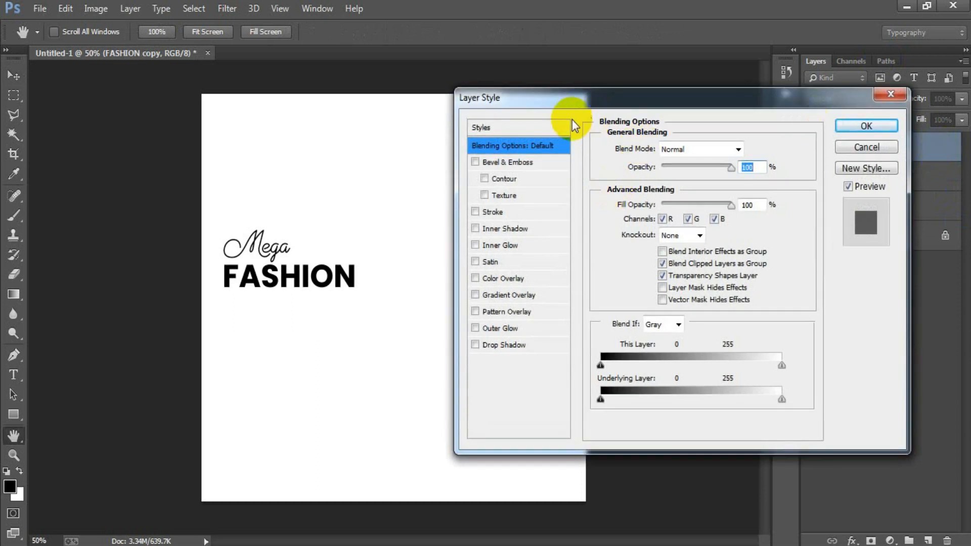
{"action": "left_click", "coordinate": [498, 212]}
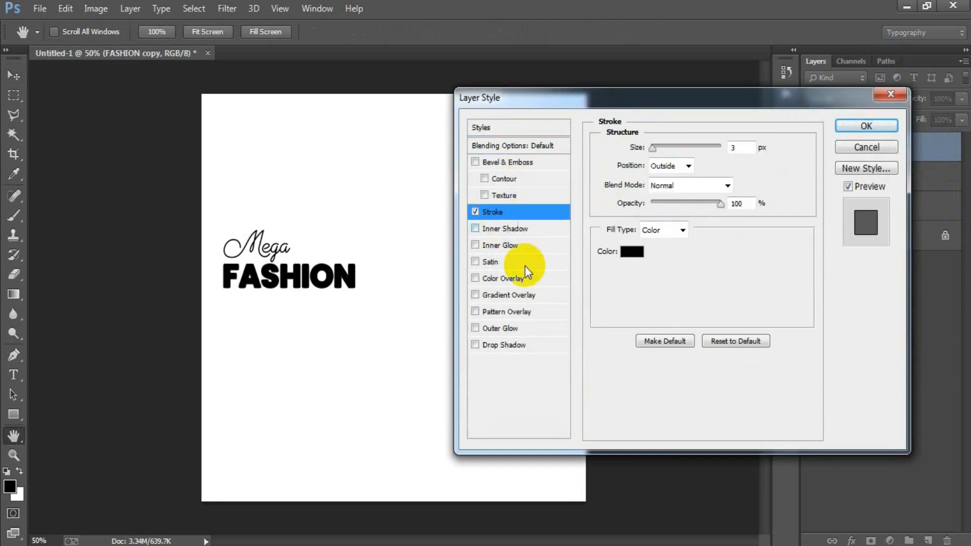
{"action": "left_click", "coordinate": [633, 253]}
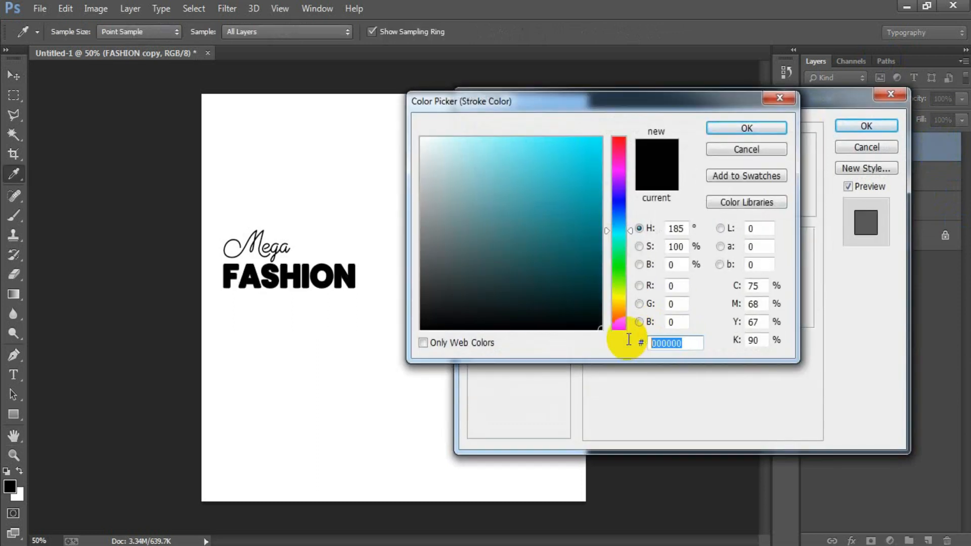
{"action": "type", "text": "A"}
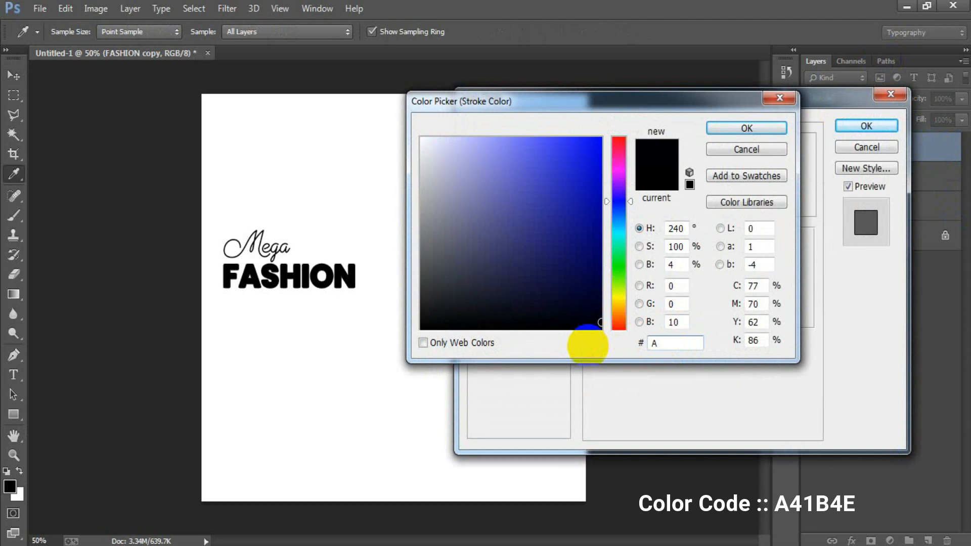
{"action": "type", "text": "41B4"}
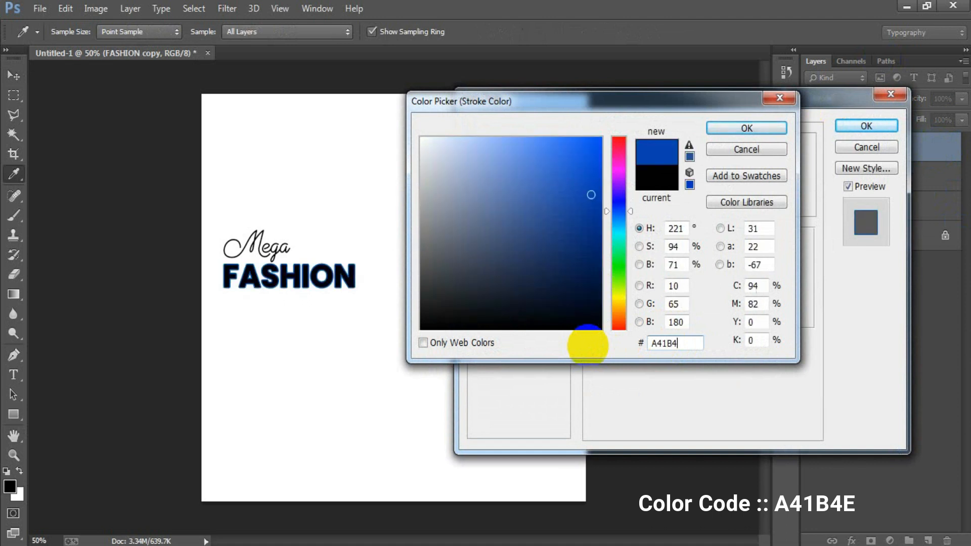
{"action": "type", "text": "E"}
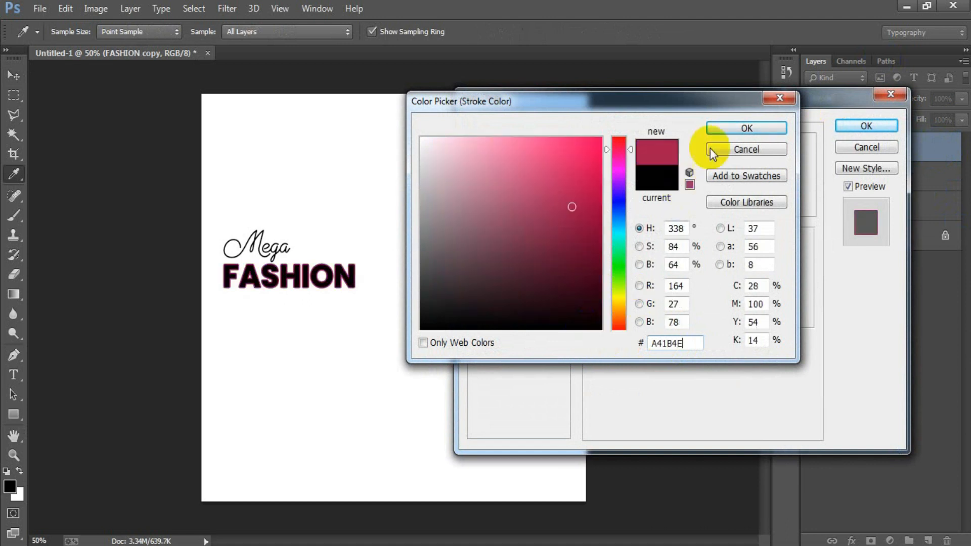
{"action": "left_click", "coordinate": [728, 125]}
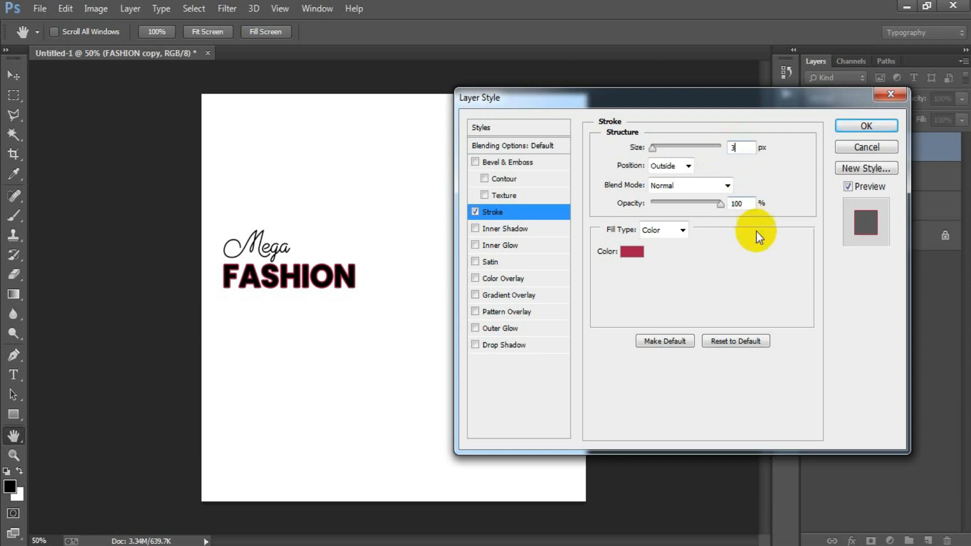
{"action": "double_click", "coordinate": [739, 147]}
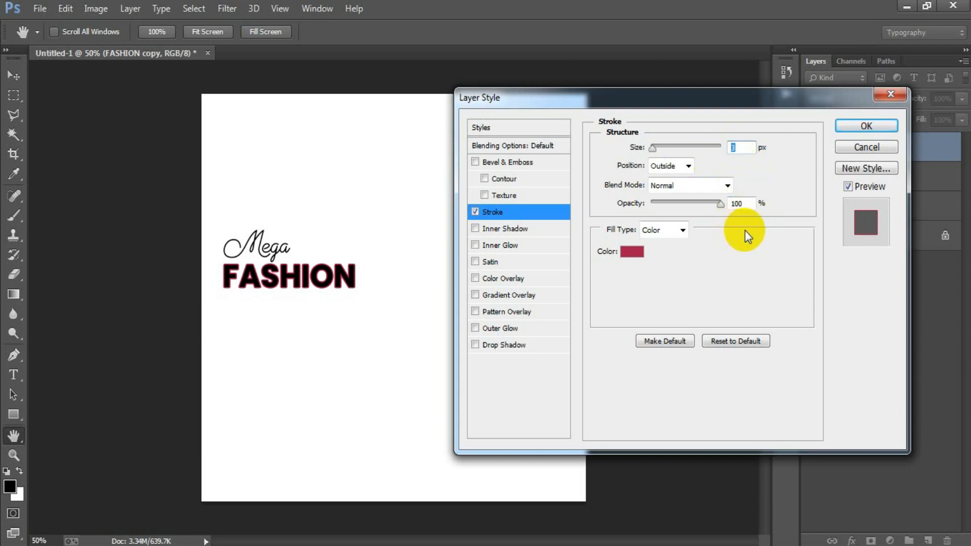
{"action": "type", "text": "5"}
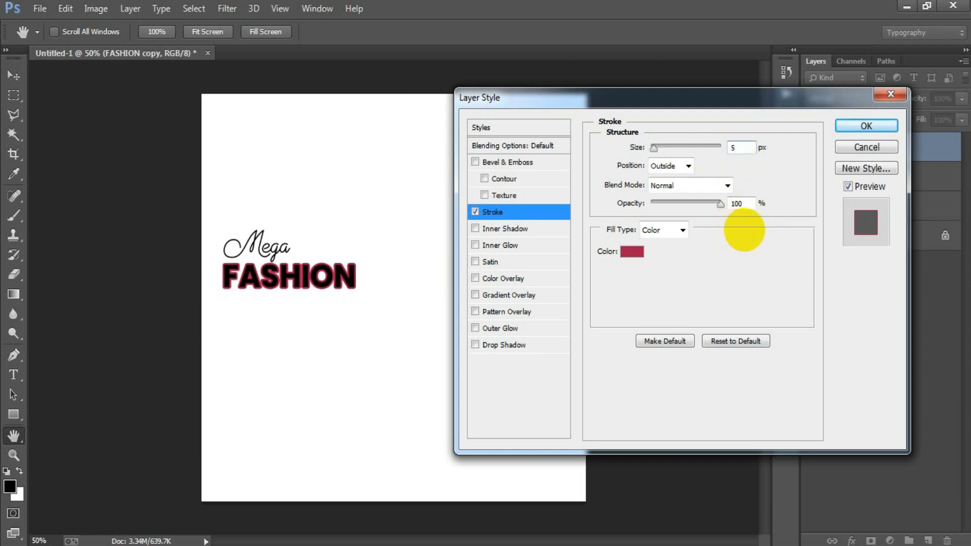
{"action": "left_click", "coordinate": [860, 126]}
Reduce the FASHION copy layer's fill to 0%, and check its outline by toggling the original FASHION layer's visibility
{"action": "left_click", "coordinate": [814, 150]}
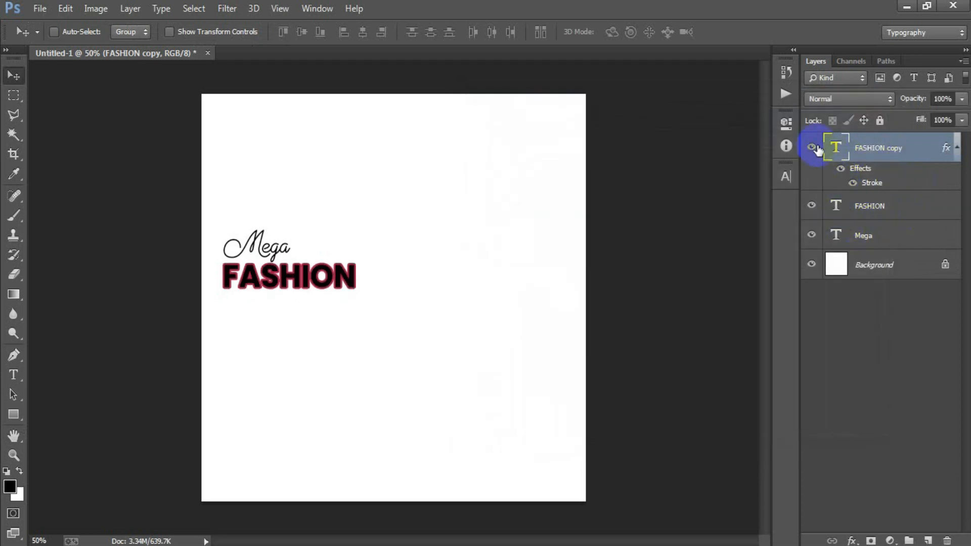
{"action": "left_click", "coordinate": [961, 121]}
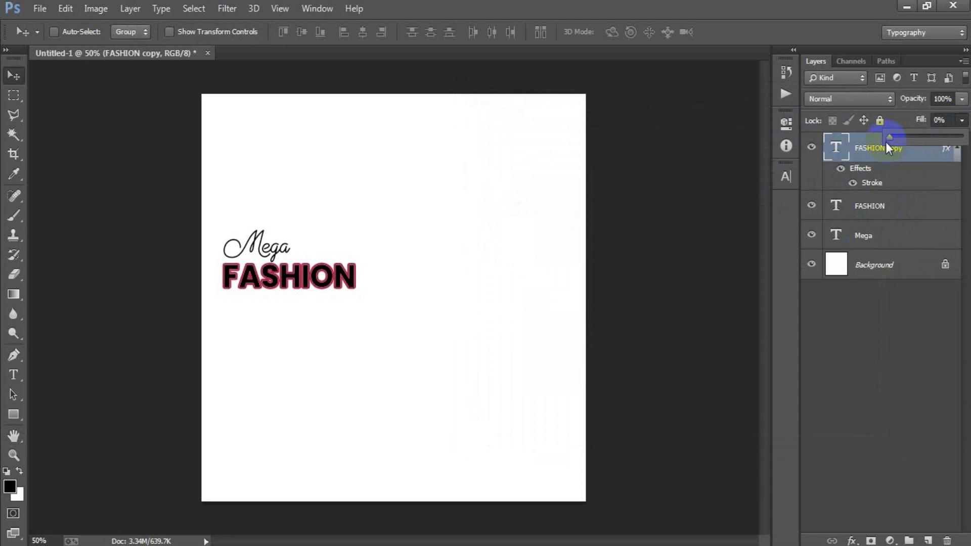
{"action": "left_click", "coordinate": [841, 210]}
{"action": "left_click", "coordinate": [811, 205]}
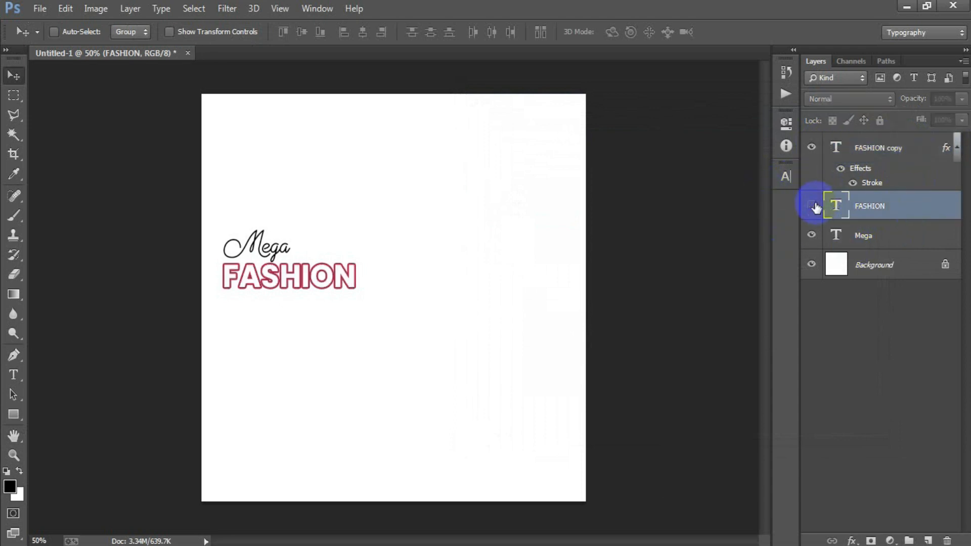
{"action": "left_click", "coordinate": [810, 205]}
{"action": "left_click", "coordinate": [811, 205]}
{"action": "left_click", "coordinate": [811, 205]}
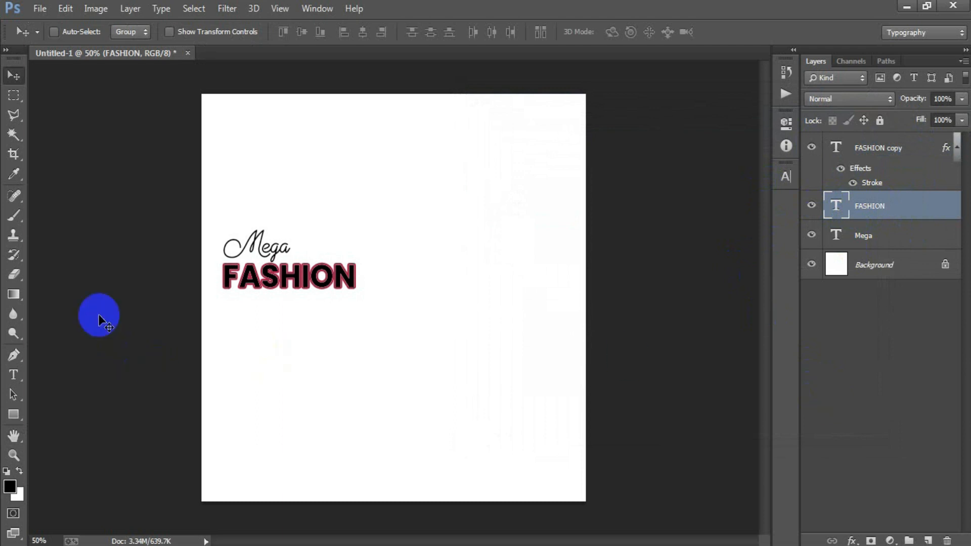
Rasterize the original FASHION text layer and erase the solid black letter O from it with the Eraser
{"action": "right_click", "coordinate": [894, 214]}
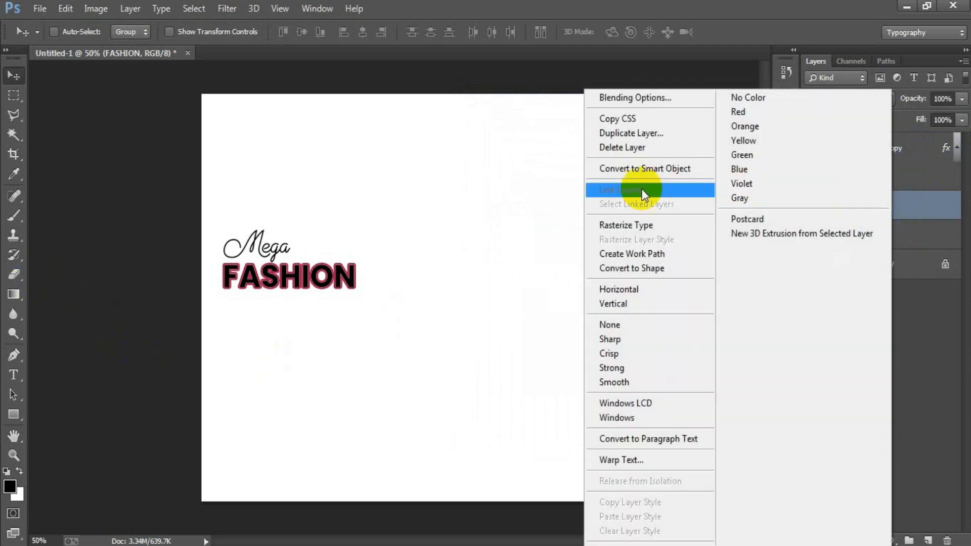
{"action": "left_click", "coordinate": [614, 220]}
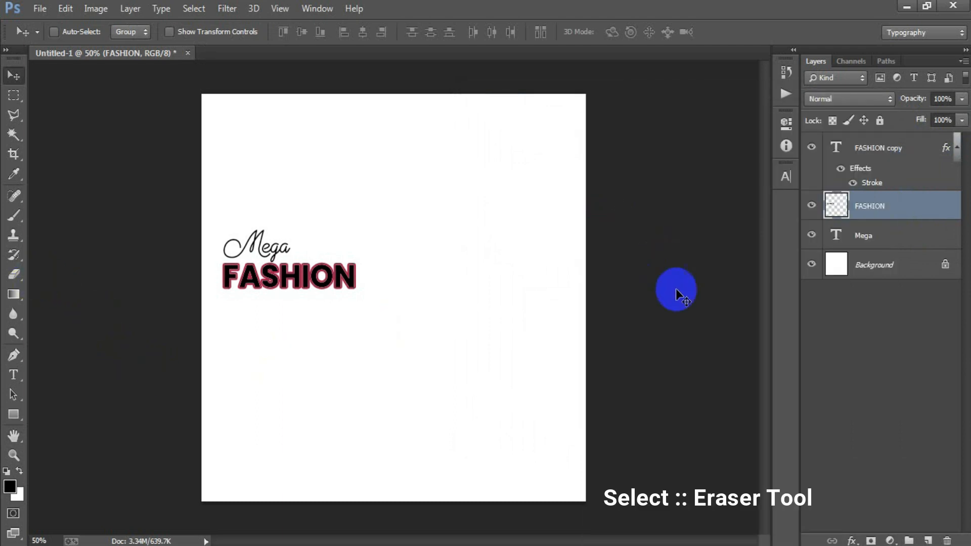
{"action": "left_click", "coordinate": [11, 278]}
{"action": "left_click", "coordinate": [45, 273]}
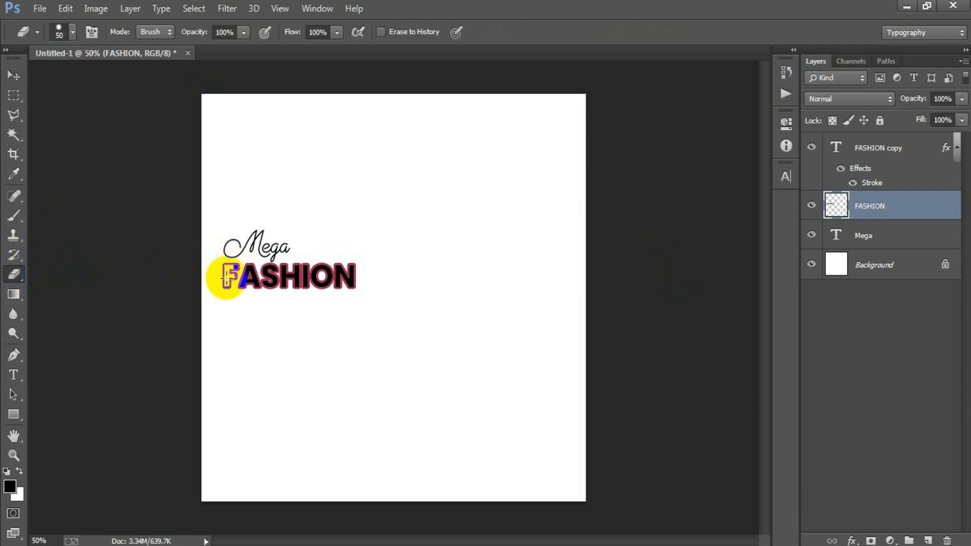
{"action": "left_click", "coordinate": [322, 277]}
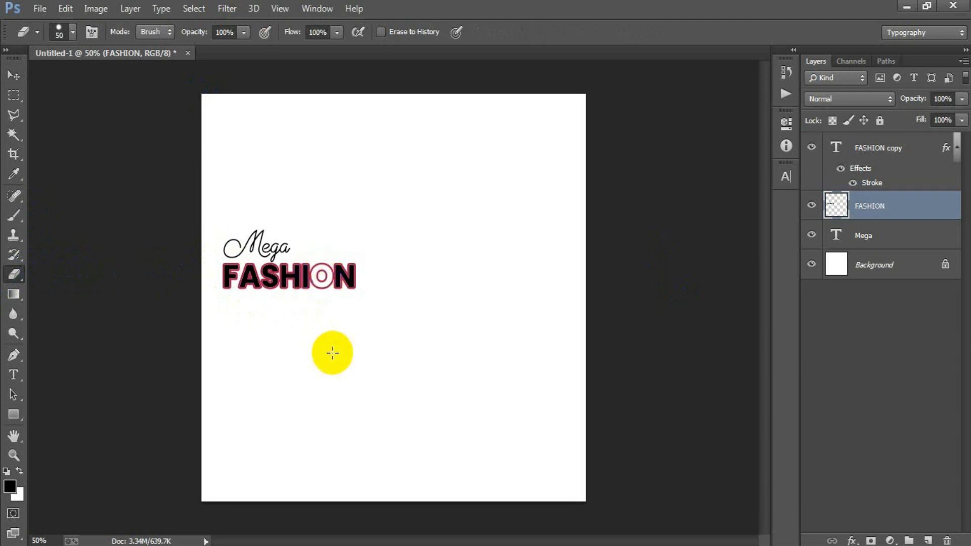
Rasterize the FASHION copy text layer and check it by toggling its visibility
{"action": "left_click", "coordinate": [889, 146]}
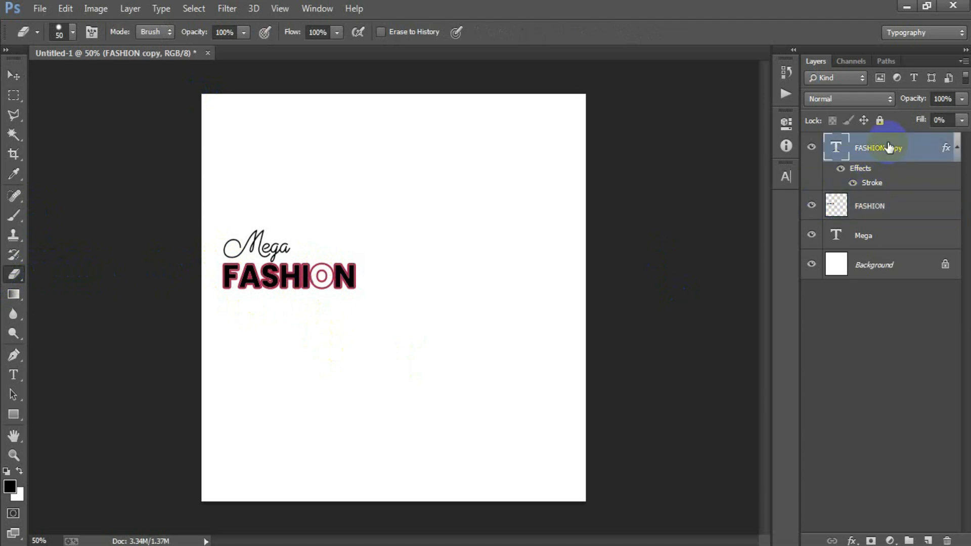
{"action": "right_click", "coordinate": [888, 146]}
{"action": "left_click", "coordinate": [677, 225]}
{"action": "left_click", "coordinate": [811, 148]}
{"action": "left_click", "coordinate": [811, 147]}
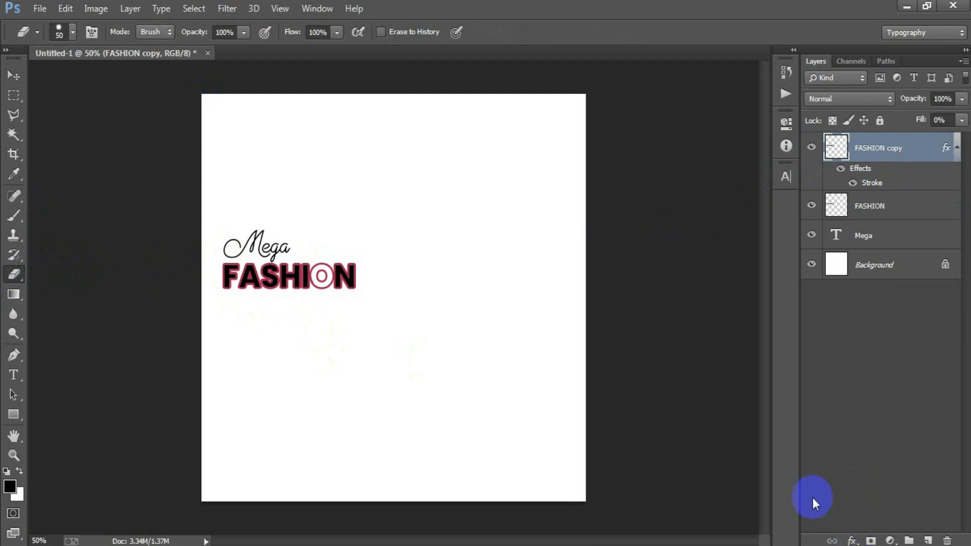
Erase the coloured outline around every letter except the O on the FASHION copy layer
{"action": "left_click_drag", "start_coordinate": [17, 278], "coordinate": [43, 271]}
{"action": "mouse_move", "coordinate": [193, 279]}
{"action": "left_mouse_down"}
{"action": "mouse_move", "coordinate": [229, 258]}
{"action": "mouse_move", "coordinate": [226, 289]}
{"action": "mouse_move", "coordinate": [233, 263]}
{"action": "mouse_move", "coordinate": [244, 302]}
{"action": "mouse_move", "coordinate": [267, 252]}
{"action": "mouse_move", "coordinate": [272, 277]}
{"action": "mouse_move", "coordinate": [282, 279]}
{"action": "mouse_move", "coordinate": [287, 262]}
{"action": "mouse_move", "coordinate": [291, 297]}
{"action": "mouse_move", "coordinate": [293, 261]}
{"action": "mouse_move", "coordinate": [292, 299]}
{"action": "mouse_move", "coordinate": [298, 259]}
{"action": "mouse_move", "coordinate": [302, 294]}
{"action": "mouse_move", "coordinate": [323, 301]}
{"action": "mouse_move", "coordinate": [341, 289]}
{"action": "mouse_move", "coordinate": [343, 262]}
{"action": "mouse_move", "coordinate": [353, 282]}
{"action": "left_mouse_up"}
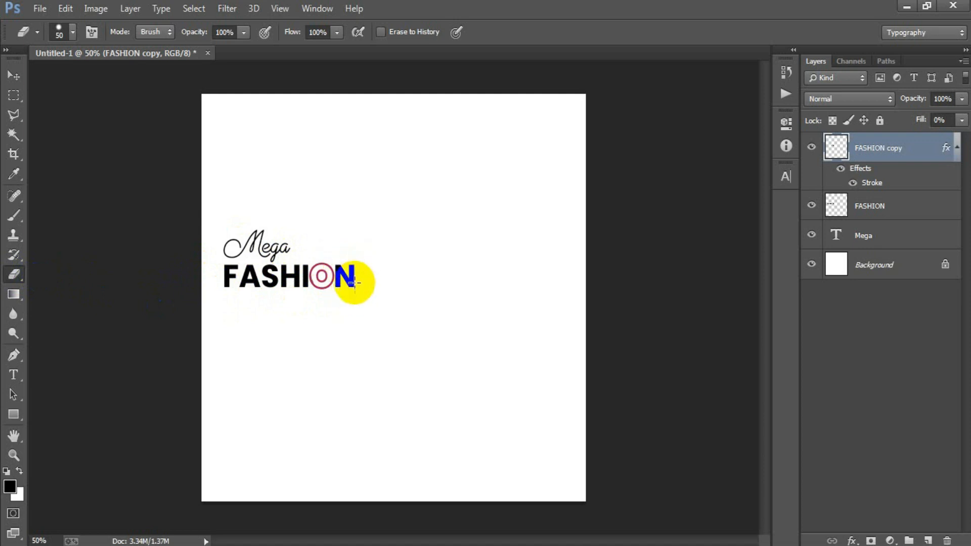
{"action": "left_click", "coordinate": [882, 208]}
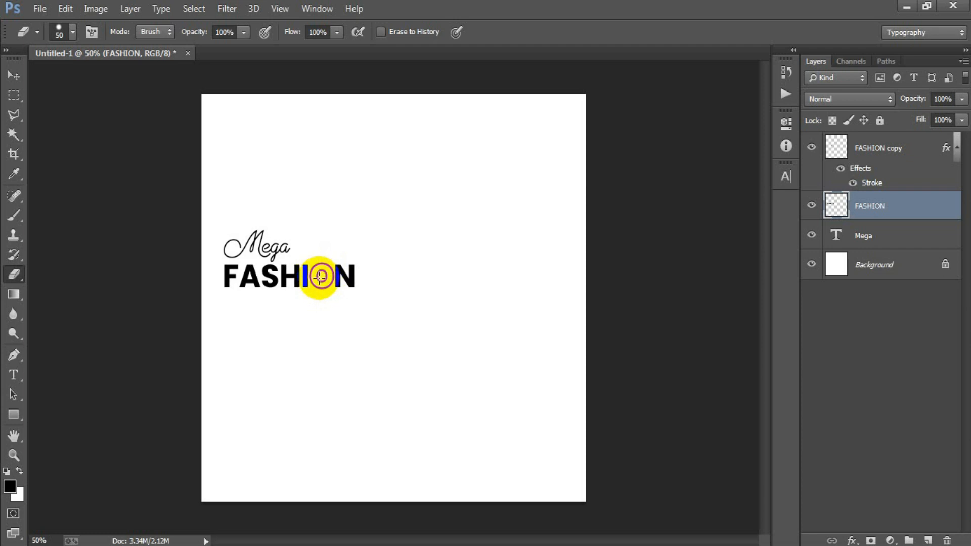
{"action": "left_click", "coordinate": [13, 75]}
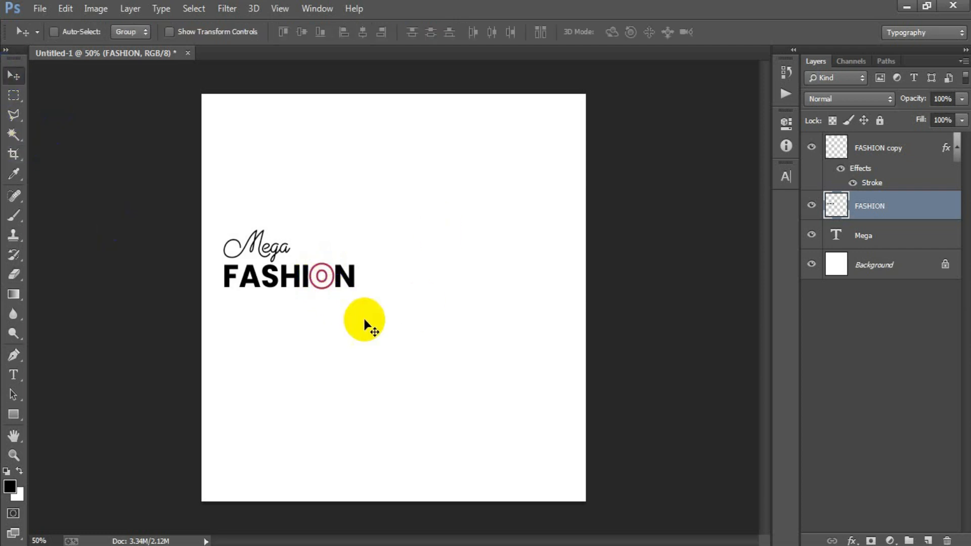
Add the text "SALE" in Poppins Bold below FASHION on a new layer above FASHION copy
{"action": "left_click", "coordinate": [890, 146]}
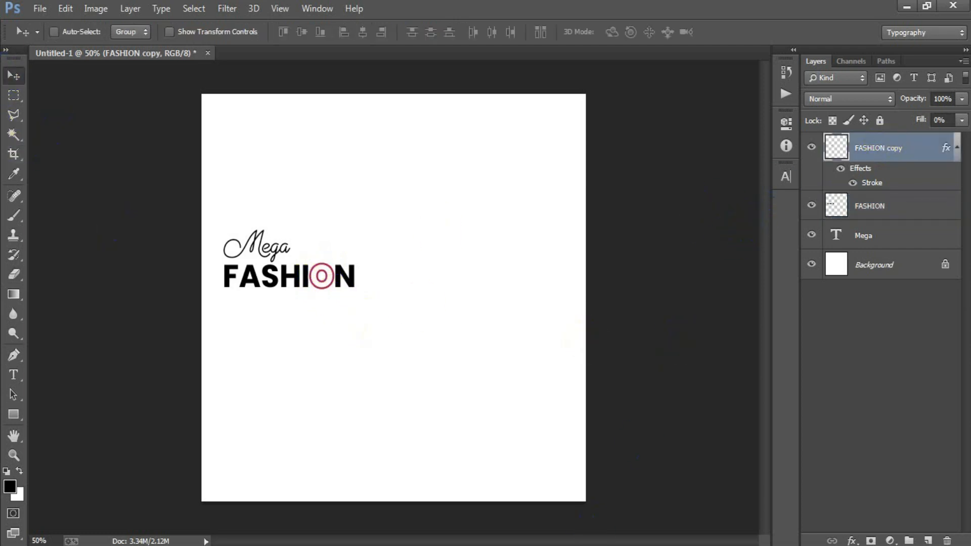
{"action": "left_click", "coordinate": [927, 540]}
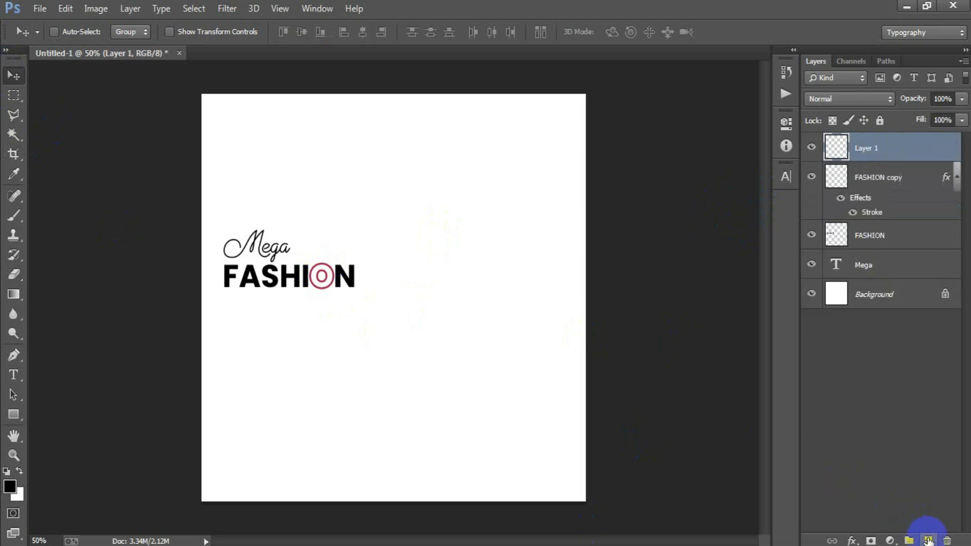
{"action": "left_click", "coordinate": [14, 374]}
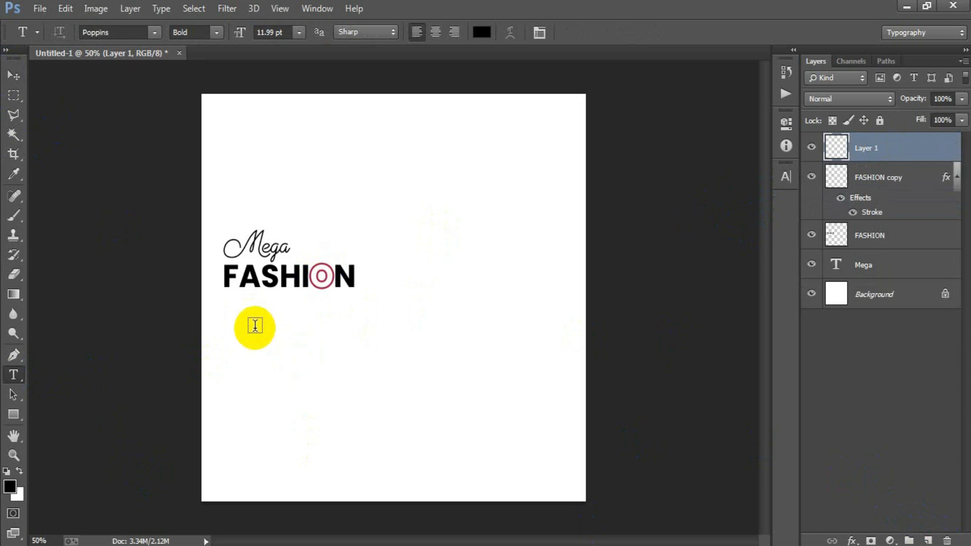
{"action": "left_click", "coordinate": [253, 325]}
{"action": "type", "text": "SALE"}
{"action": "left_click", "coordinate": [14, 75]}
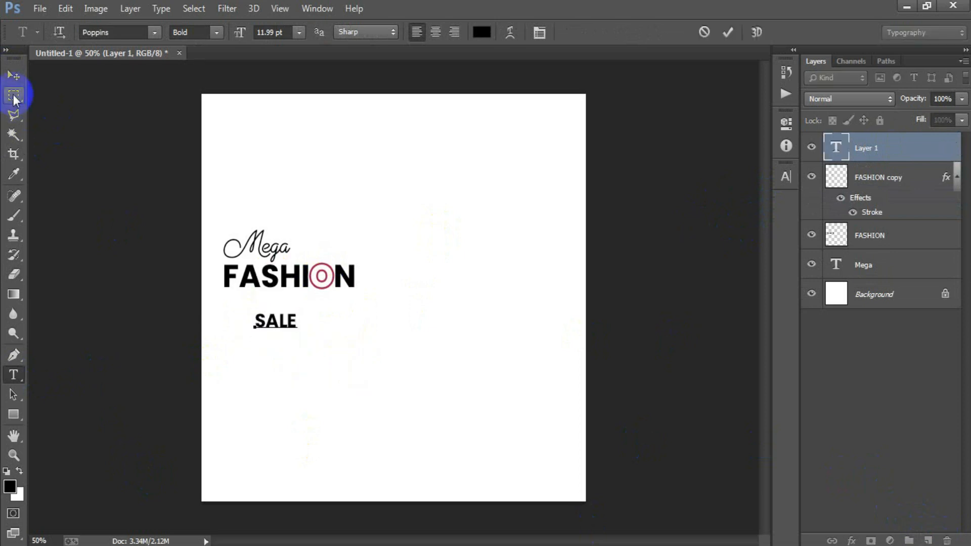
Scale the SALE text to about 172% and move it directly beneath FASHION, aligned with its left edge
{"action": "key", "text": "ctrl+t"}
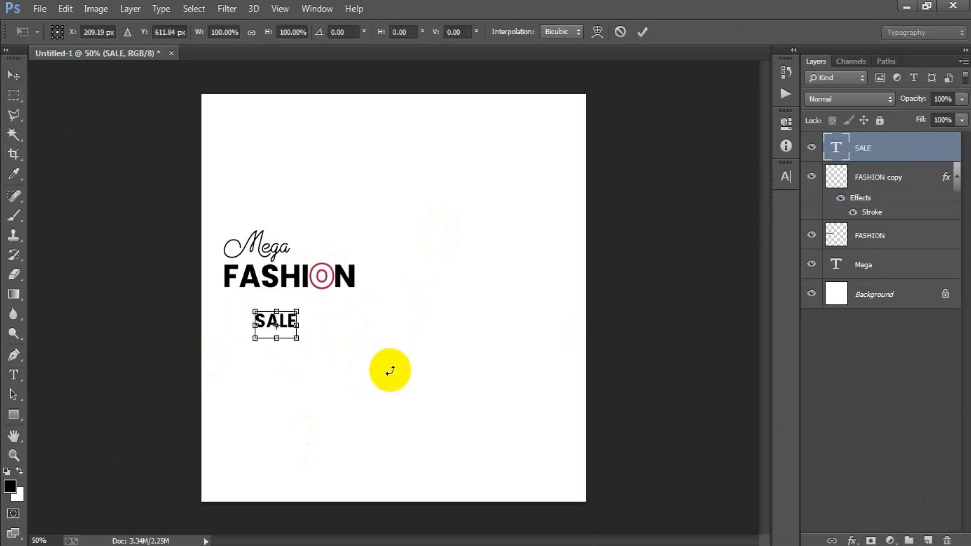
{"action": "mouse_move", "coordinate": [299, 340]}
{"action": "left_mouse_down"}
{"action": "mouse_move", "coordinate": [319, 353]}
{"action": "mouse_move", "coordinate": [303, 342]}
{"action": "left_mouse_up"}
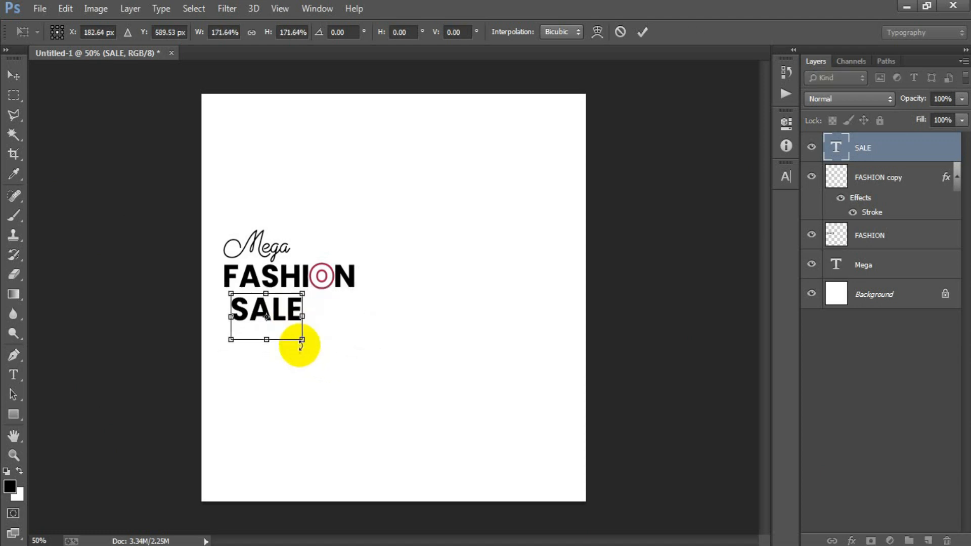
{"action": "left_click", "coordinate": [642, 33]}
{"action": "key", "text": "shift+Left"}
{"action": "key", "text": "shift+Left"}
{"action": "key", "text": "shift+Left"}
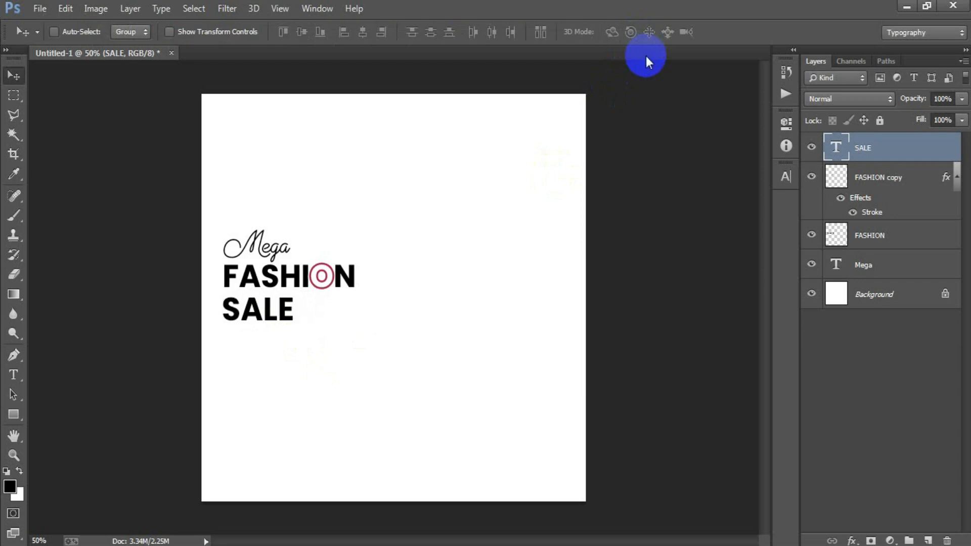
{"action": "key", "text": "shift+Up"}
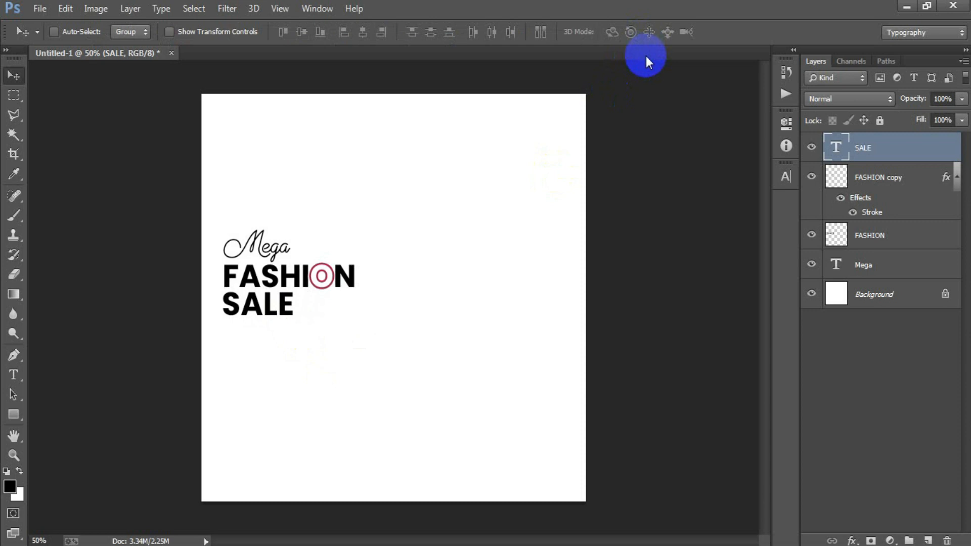
Collapse the FASHION copy layer's effects and set the SALE text colour to A41B4E
{"action": "left_click", "coordinate": [955, 177]}
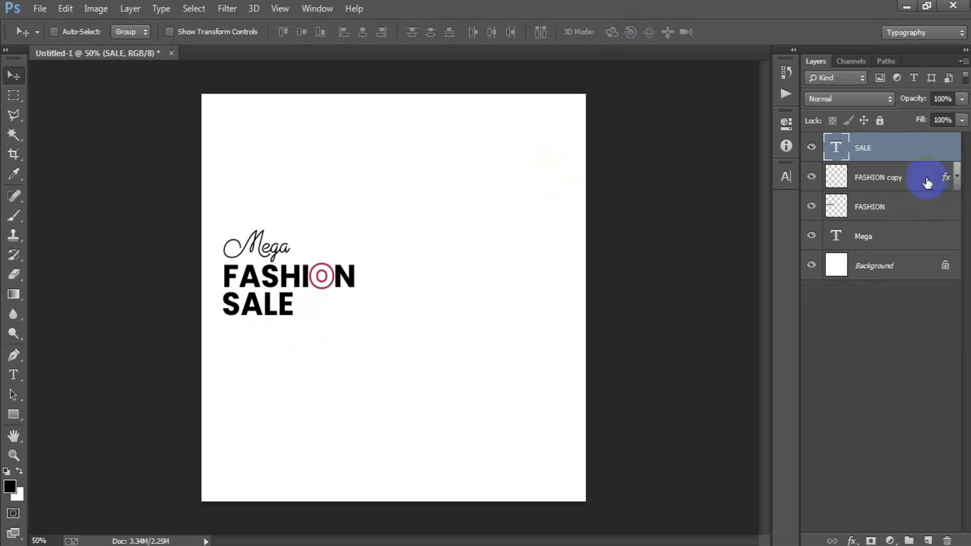
{"action": "left_click", "coordinate": [785, 174]}
{"action": "left_click", "coordinate": [739, 262]}
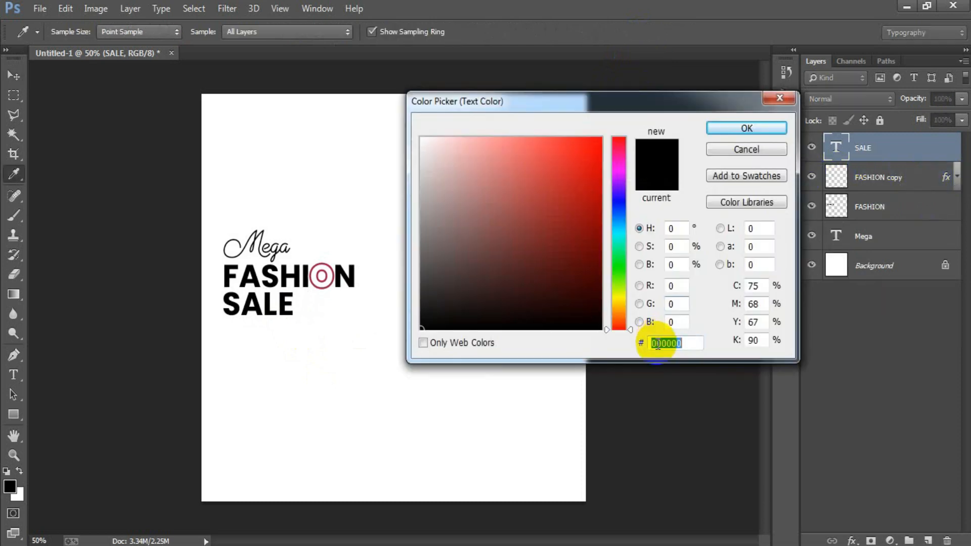
{"action": "left_click_drag", "start_coordinate": [689, 343], "coordinate": [607, 350]}
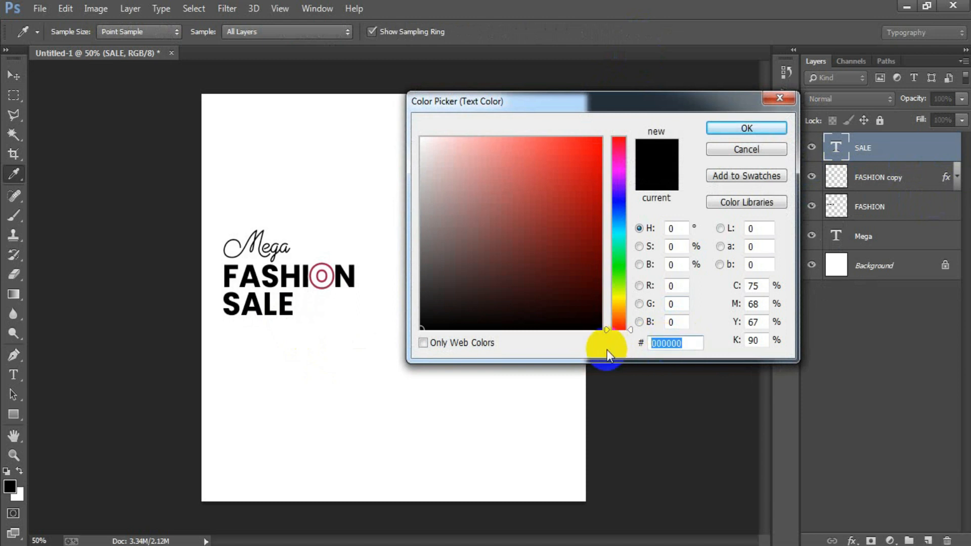
{"action": "type", "text": "A"}
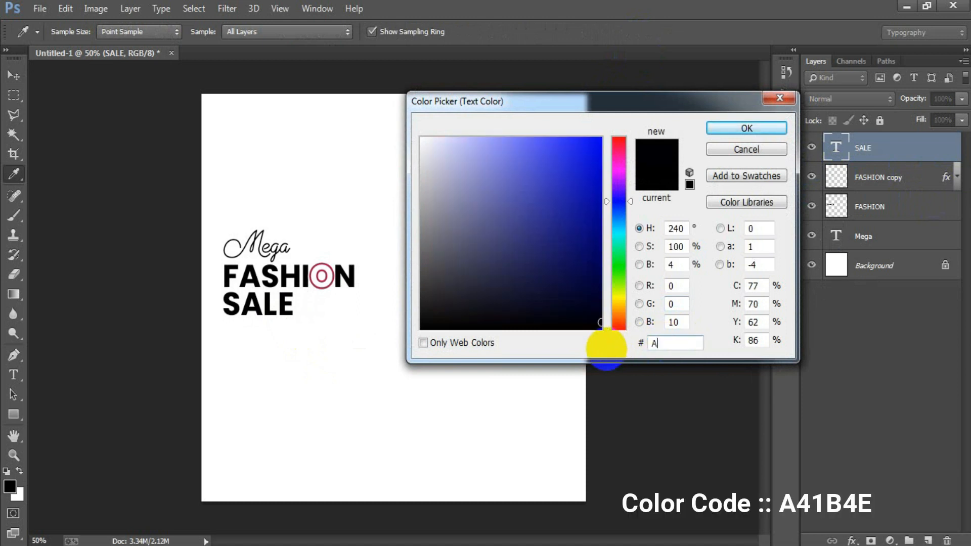
{"action": "type", "text": "41B"}
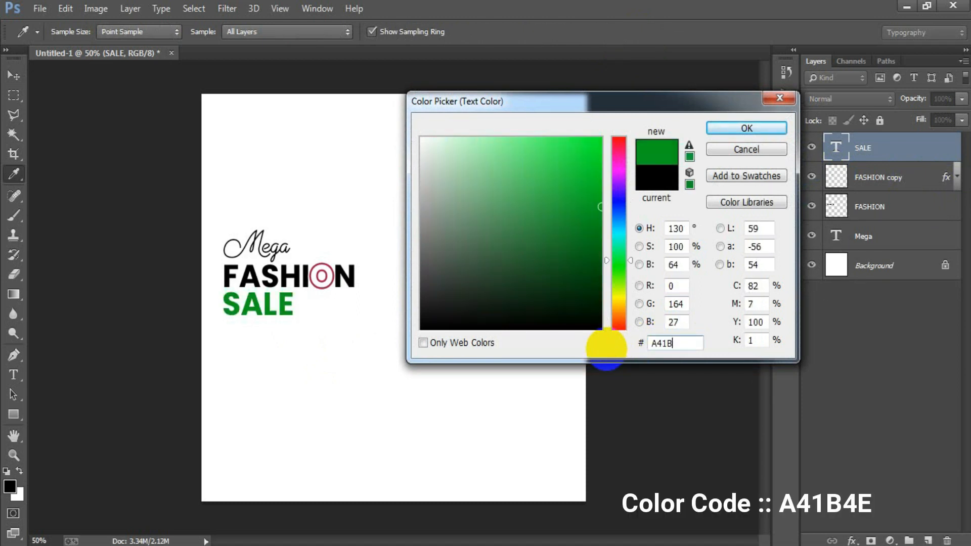
{"action": "type", "text": "4E"}
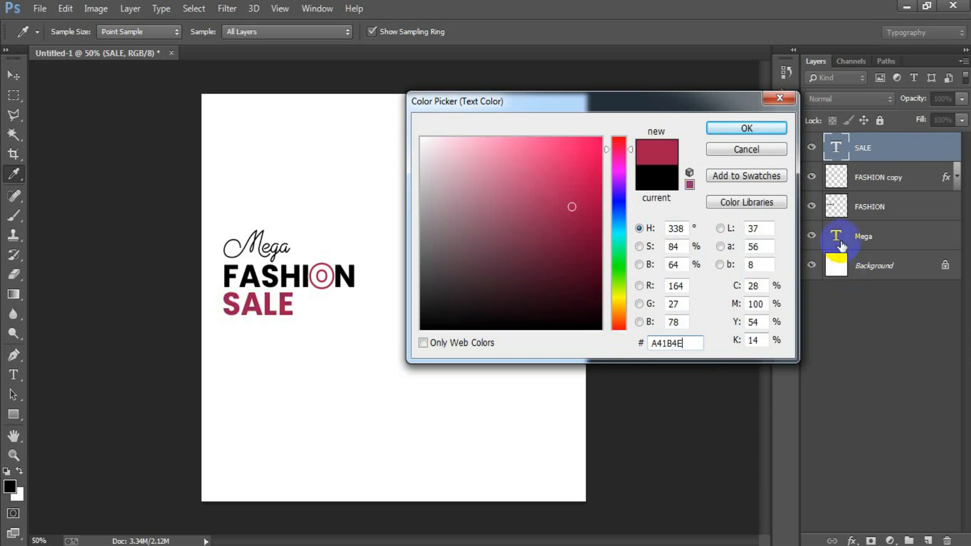
{"action": "left_click", "coordinate": [746, 128]}
{"action": "left_click", "coordinate": [744, 166]}
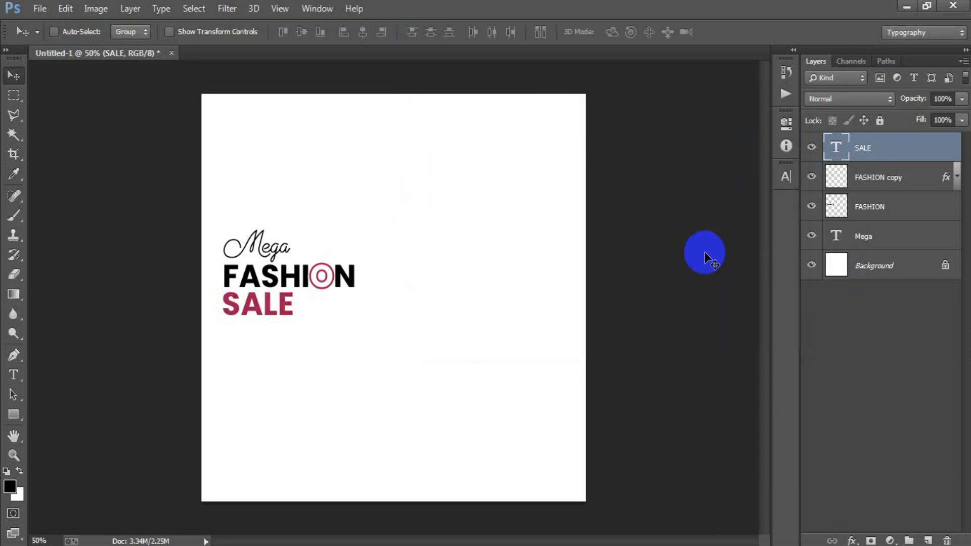
Draw a horizontal line about 216 px wide beneath SALE with the Line tool and set its height to 5 px
{"action": "left_click", "coordinate": [927, 540]}
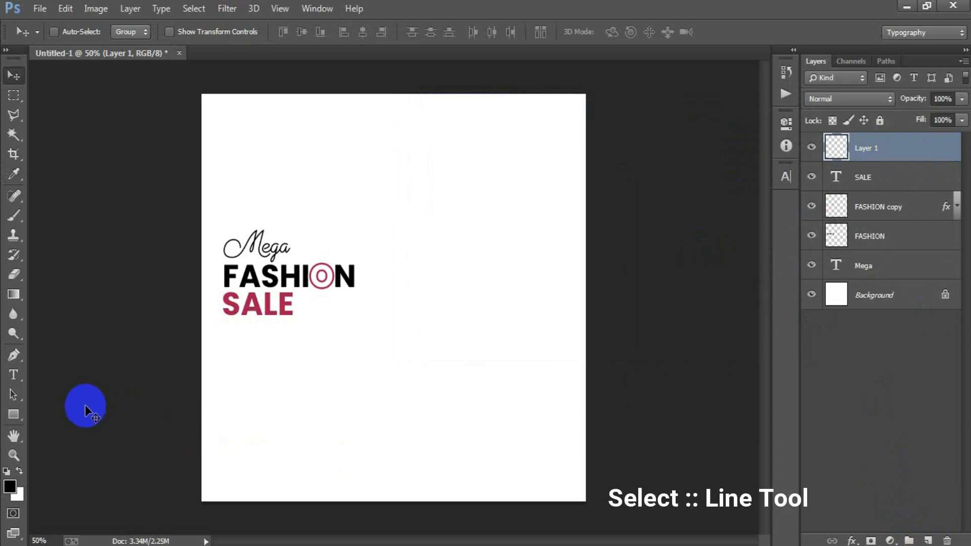
{"action": "left_click", "coordinate": [14, 414]}
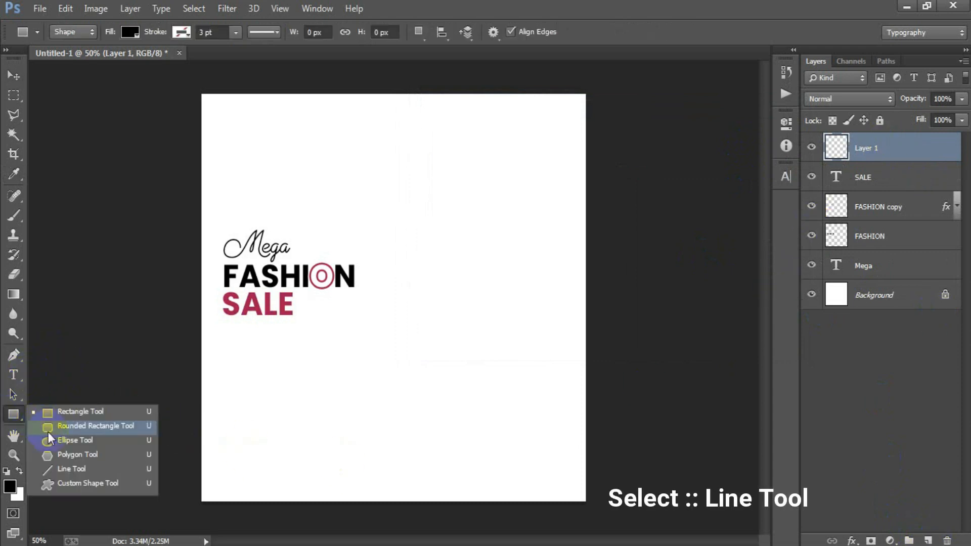
{"action": "left_click", "coordinate": [65, 468]}
{"action": "left_click_drag", "start_coordinate": [223, 320], "coordinate": [301, 325]}
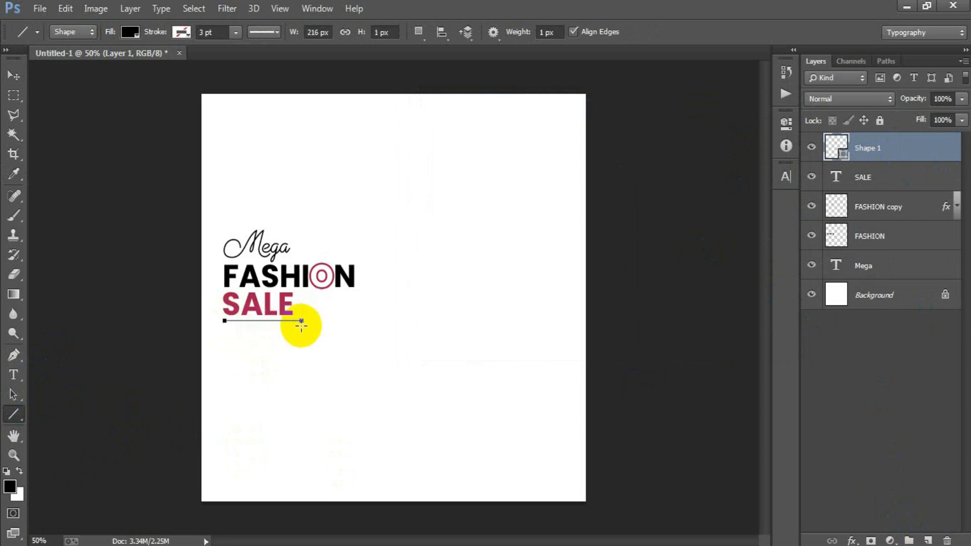
{"action": "left_click", "coordinate": [360, 34]}
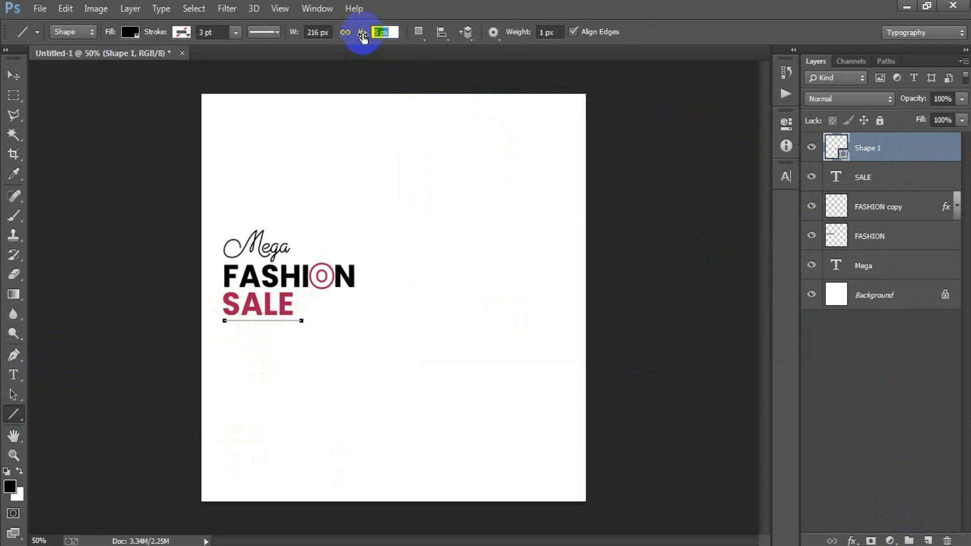
{"action": "left_click", "coordinate": [14, 76]}
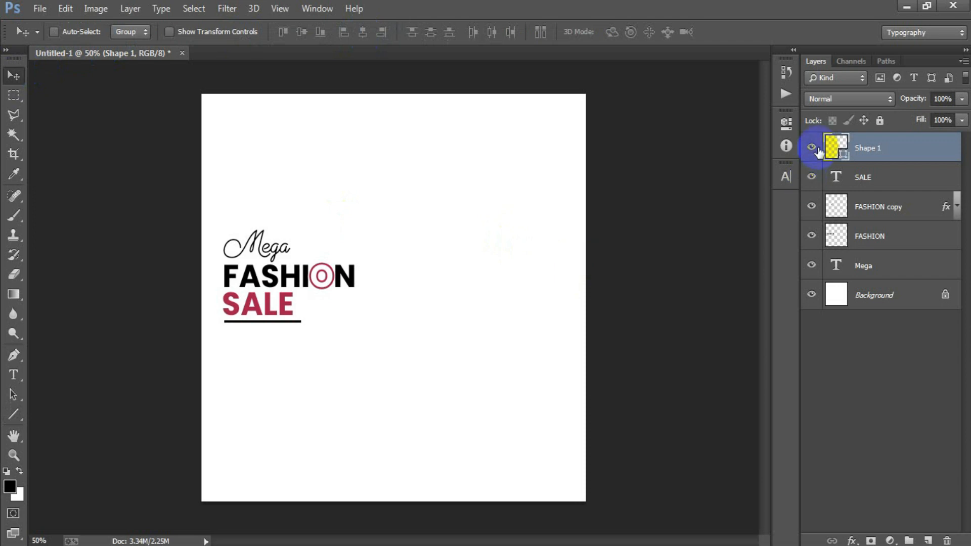
Recolour the line beneath SALE to A41B4E by sampling the colour of the SALE text
{"action": "double_click", "coordinate": [834, 147]}
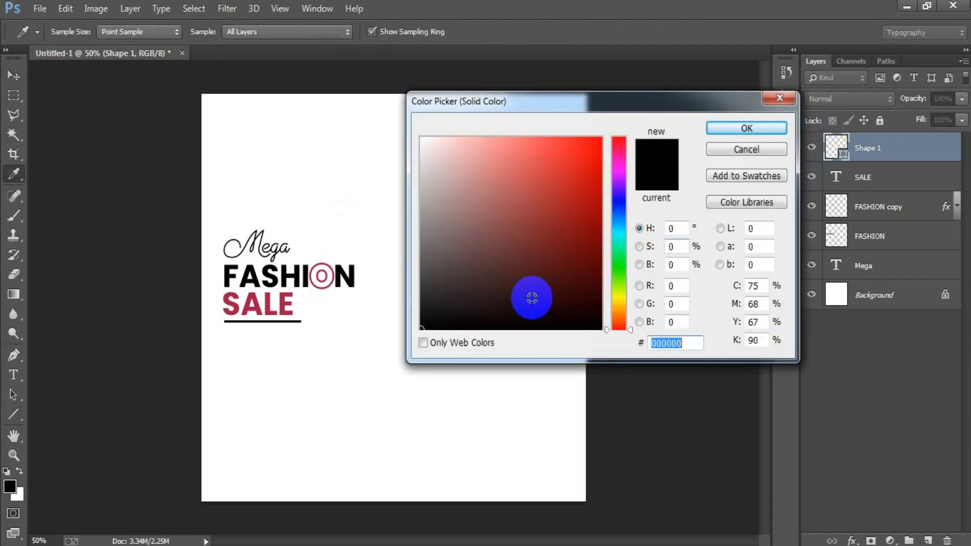
{"action": "left_click", "coordinate": [282, 304]}
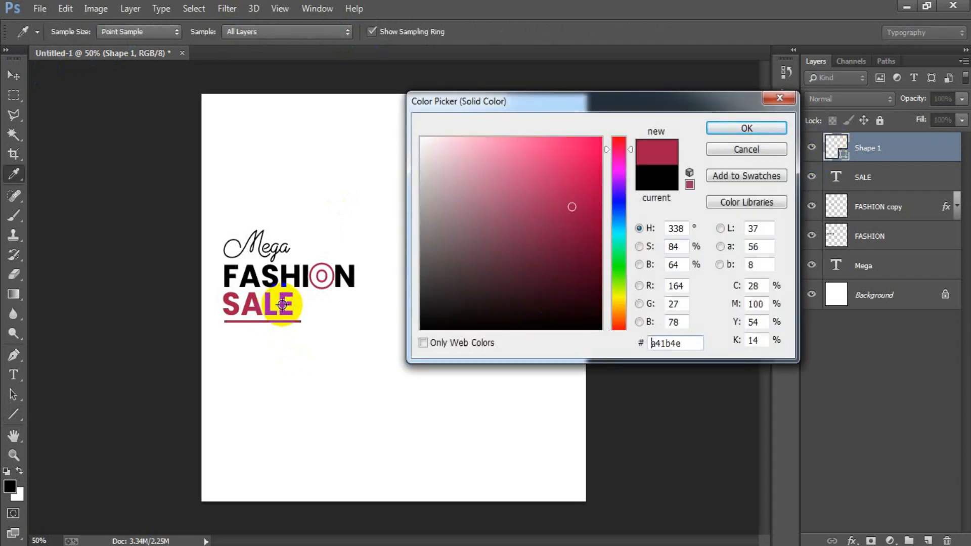
{"action": "left_click", "coordinate": [772, 129]}
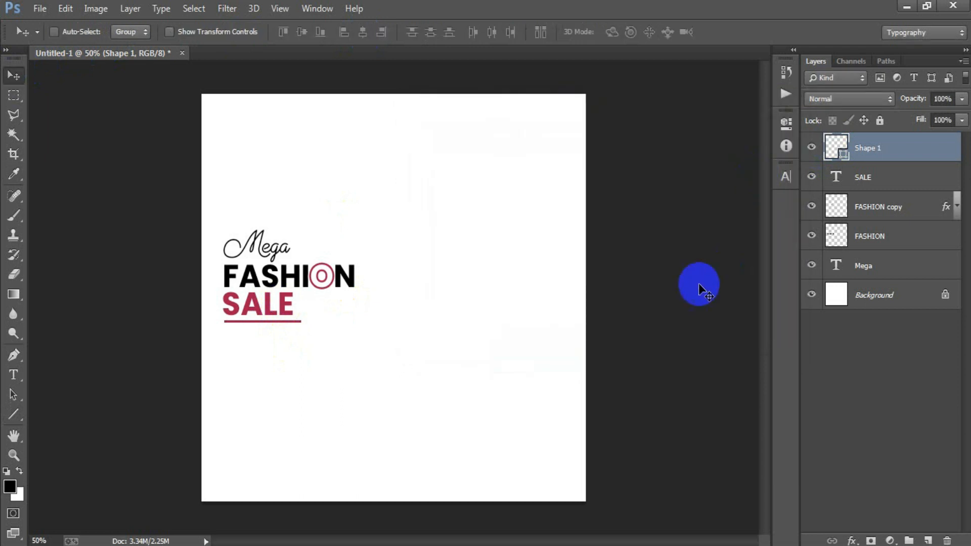
Place the linked "We are committed to providing the best quality product" image and scale it down beneath the line
{"action": "left_click", "coordinate": [71, 238]}
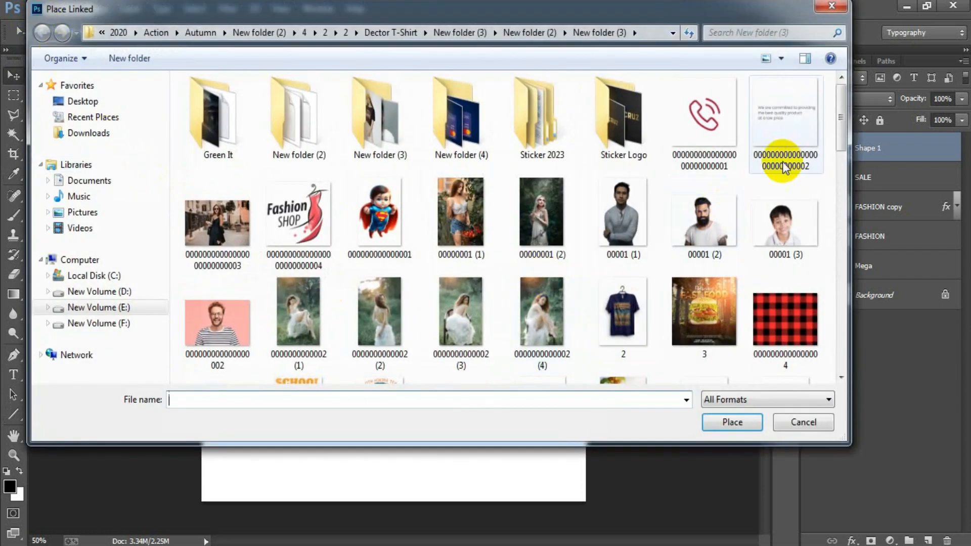
{"action": "left_click", "coordinate": [802, 141]}
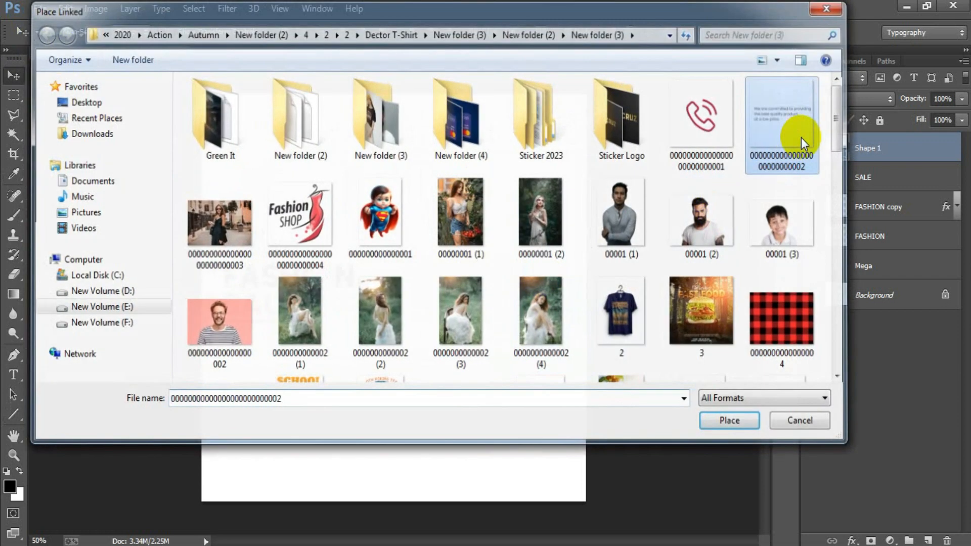
{"action": "double_click", "coordinate": [802, 142]}
{"action": "left_click_drag", "start_coordinate": [584, 494], "coordinate": [317, 360]}
{"action": "left_click_drag", "start_coordinate": [341, 414], "coordinate": [346, 413]}
{"action": "left_click", "coordinate": [498, 33]}
Nudge the placed tagline right and up to align it with the left end of the line beneath SALE
{"action": "key", "text": "Right"}
{"action": "key", "text": "Right"}
{"action": "key", "text": "Right"}
{"action": "key", "text": "Right"}
{"action": "key", "text": "Right"}
{"action": "key", "text": "Right"}
{"action": "key", "text": "Right"}
{"action": "key", "text": "Right"}
{"action": "key", "text": "Right"}
{"action": "key", "text": "Up"}
{"action": "key", "text": "Up"}
{"action": "key", "text": "Up"}
{"action": "key", "text": "Up"}
{"action": "key", "text": "Up"}
{"action": "key", "text": "Up"}
{"action": "key", "text": "Left"}
{"action": "key", "text": "Left"}
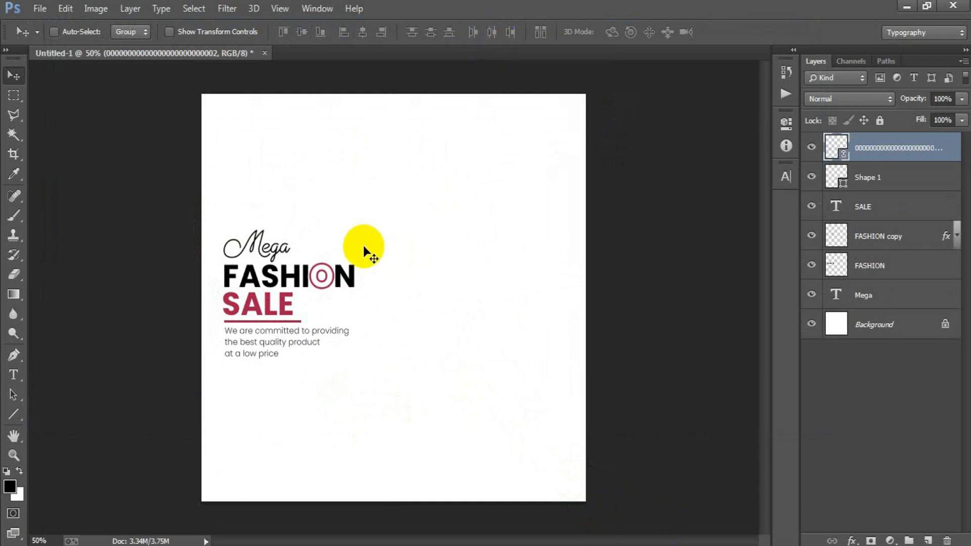
Draw a black rounded rectangle about 208 × 58 px below the tagline and set all its corner radii to 29 px
{"action": "left_click", "coordinate": [928, 534]}
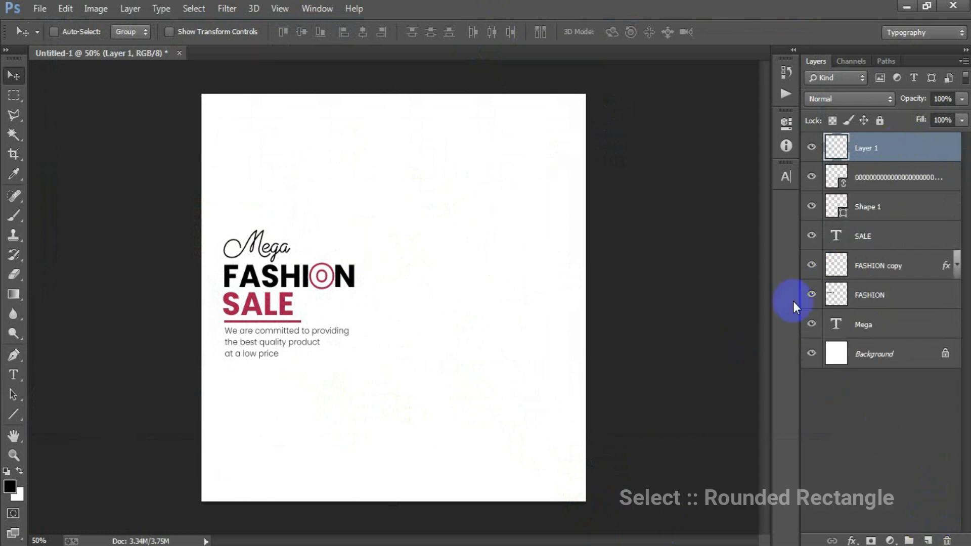
{"action": "left_click", "coordinate": [15, 415]}
{"action": "left_click", "coordinate": [112, 418]}
{"action": "left_click_drag", "start_coordinate": [257, 375], "coordinate": [331, 396]}
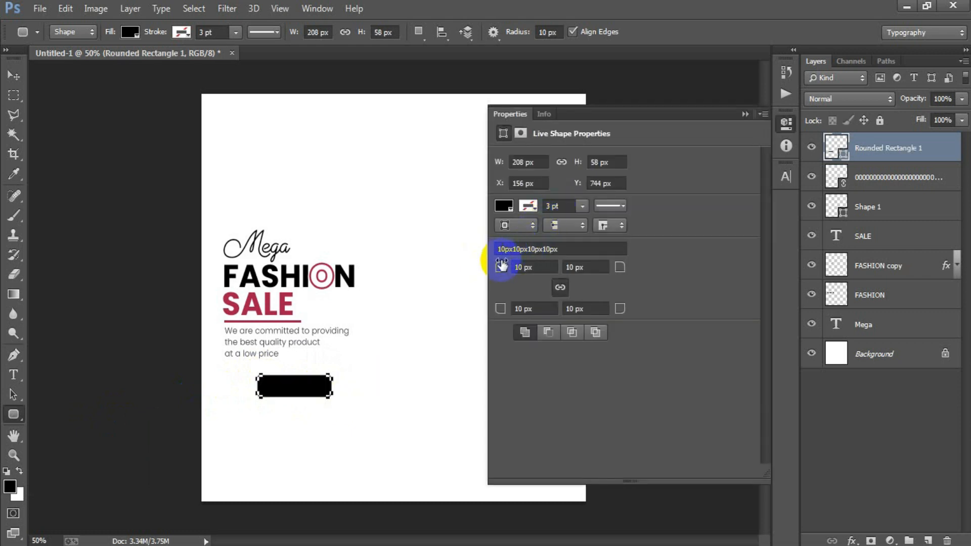
{"action": "left_click_drag", "start_coordinate": [502, 264], "coordinate": [528, 264]}
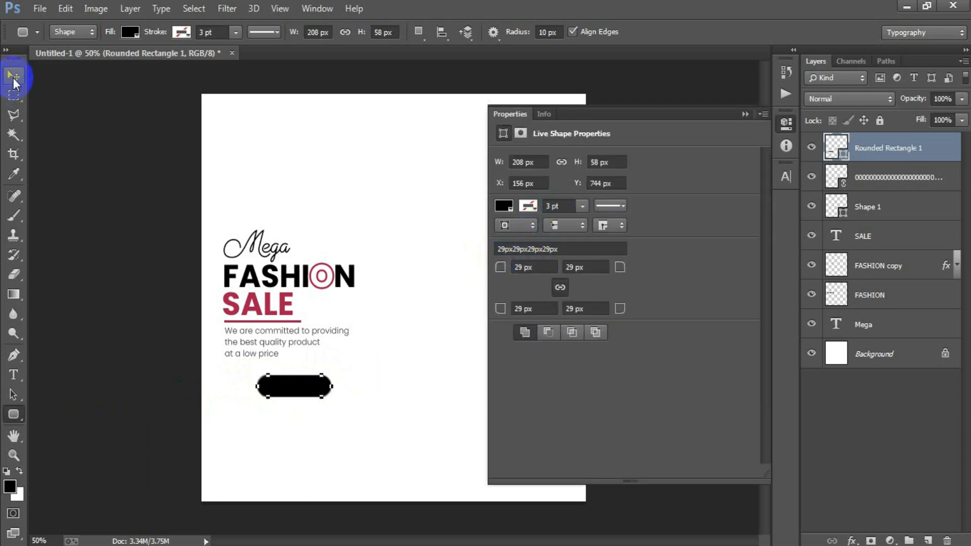
{"action": "left_click", "coordinate": [13, 77]}
{"action": "left_click", "coordinate": [744, 115]}
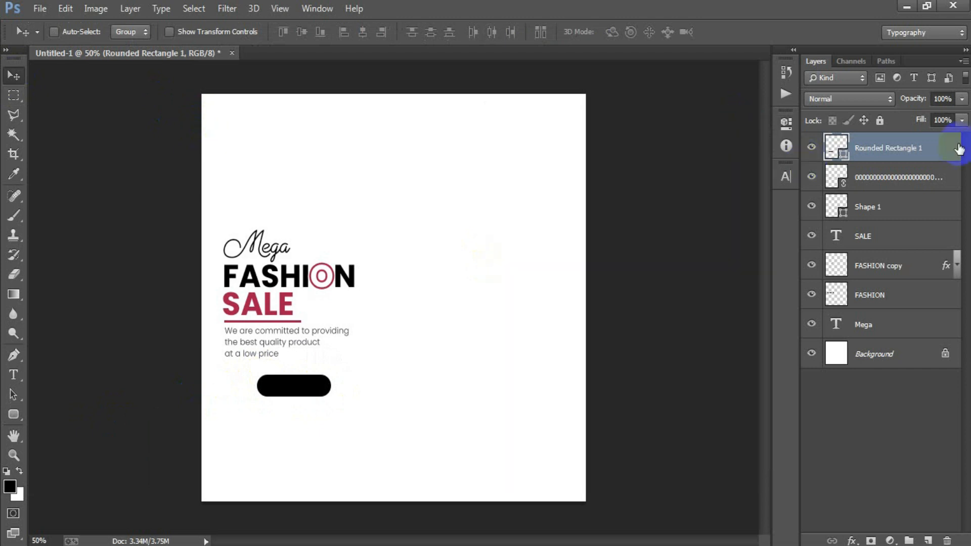
Add a gradient overlay to the rounded rectangle and set the gradient's starting colour stop to 290A59
{"action": "double_click", "coordinate": [958, 149]}
{"action": "left_click_drag", "start_coordinate": [529, 95], "coordinate": [472, 86]}
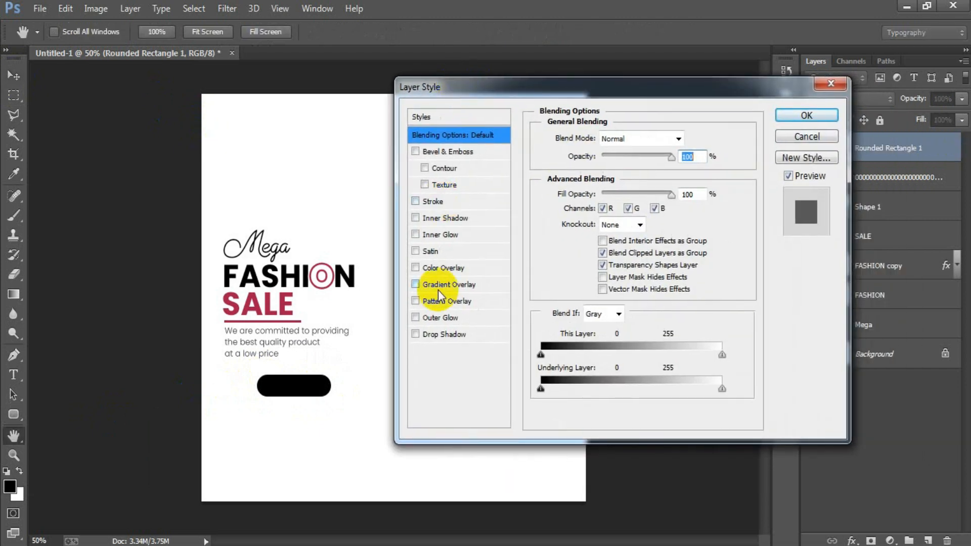
{"action": "left_click", "coordinate": [448, 287]}
{"action": "left_click", "coordinate": [629, 158]}
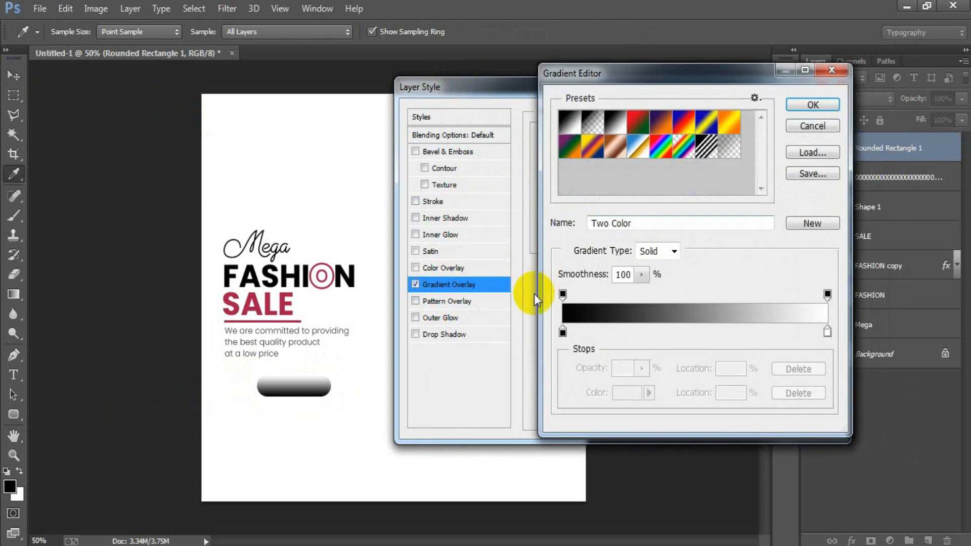
{"action": "left_click", "coordinate": [562, 332]}
{"action": "left_click", "coordinate": [627, 394]}
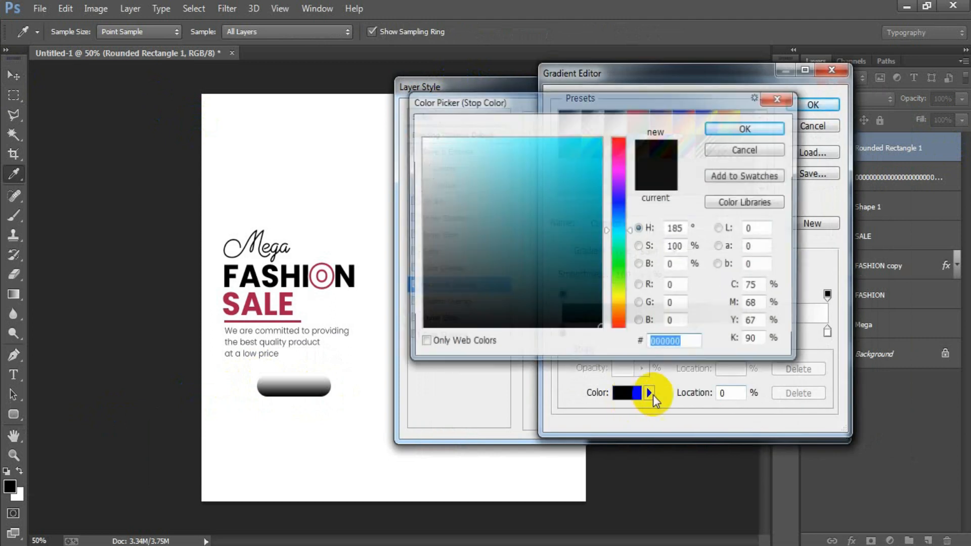
{"action": "left_click_drag", "start_coordinate": [687, 344], "coordinate": [633, 346]}
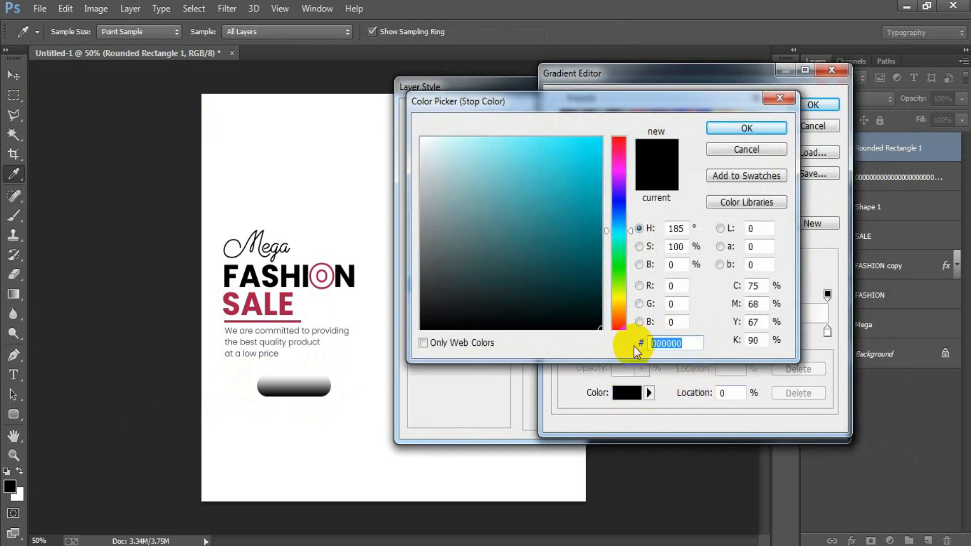
{"action": "type", "text": "29"}
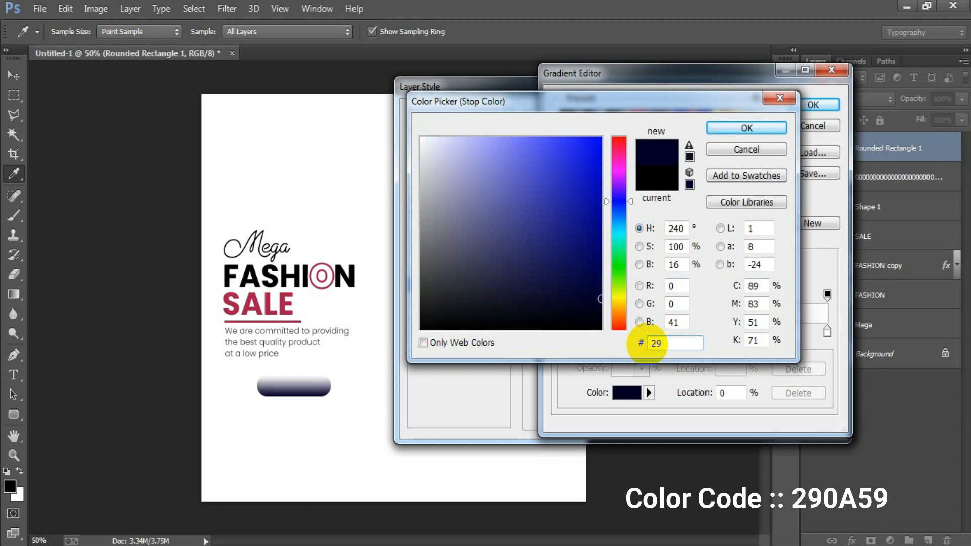
{"action": "type", "text": "0A59"}
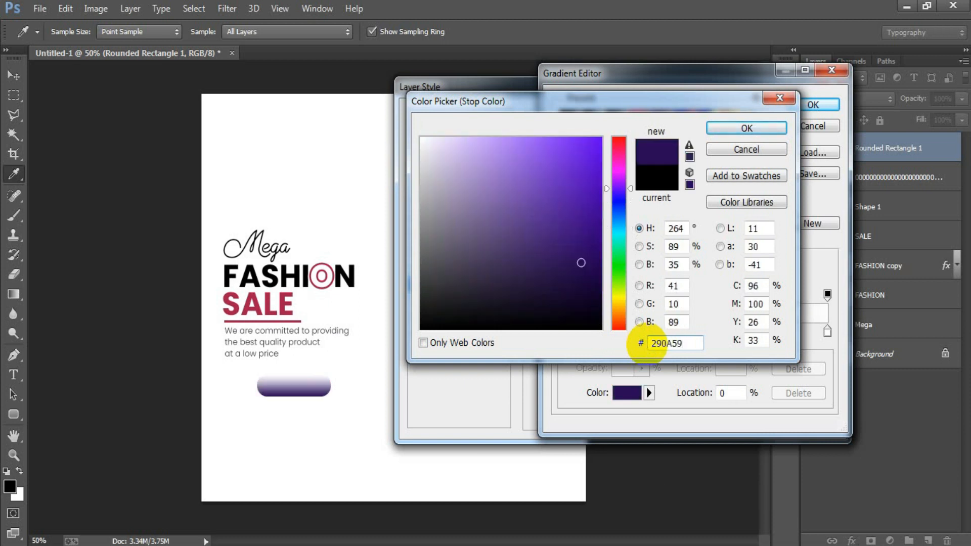
{"action": "left_click", "coordinate": [728, 129]}
Set the gradient's end colour stop to BC003D and apply the gradient overlay to the rounded rectangle
{"action": "left_click", "coordinate": [827, 331]}
{"action": "left_click", "coordinate": [626, 393]}
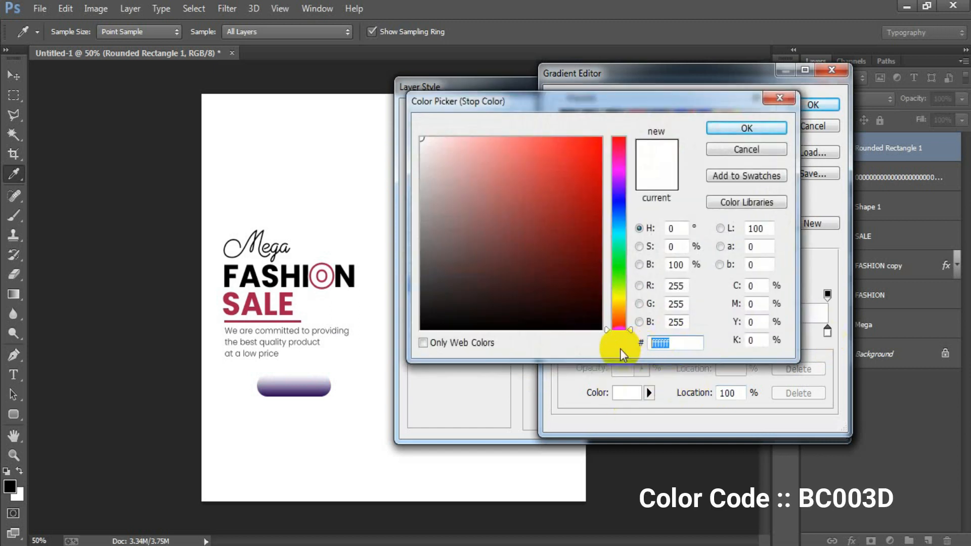
{"action": "type", "text": "BC003D"}
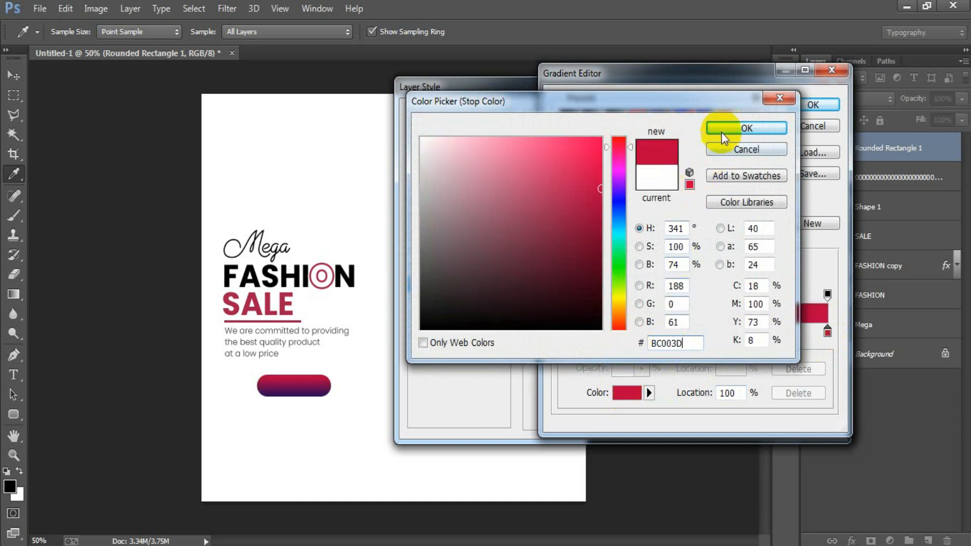
{"action": "left_click", "coordinate": [743, 129]}
{"action": "left_click", "coordinate": [811, 105]}
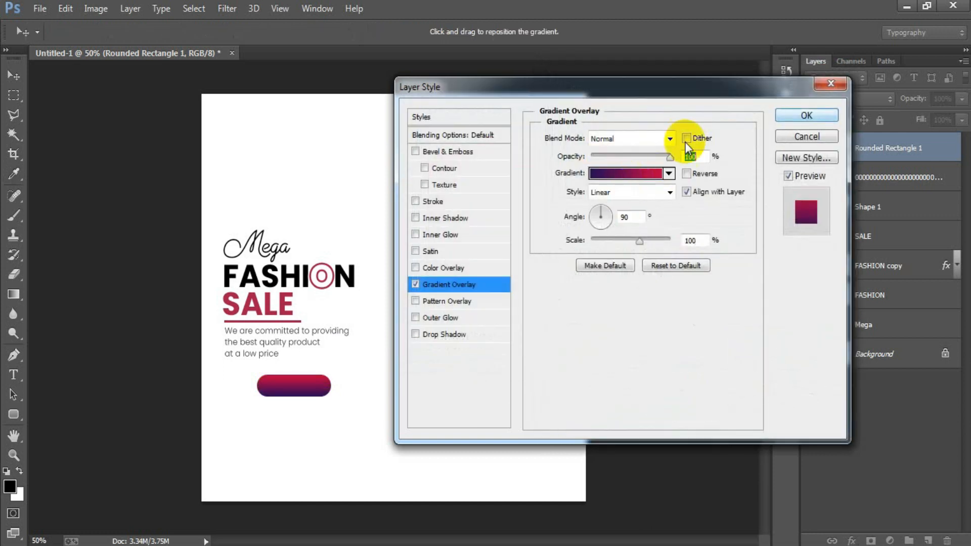
{"action": "left_click", "coordinate": [782, 116]}
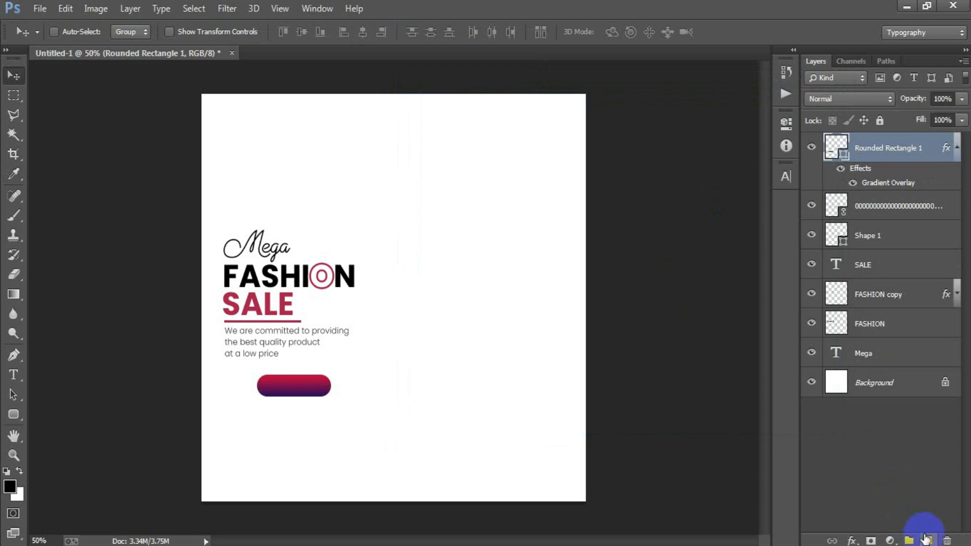
Add the text "SHOP NOW" in Poppins Bold on a new layer and move it over the gradient button
{"action": "left_click", "coordinate": [927, 539]}
{"action": "left_click", "coordinate": [14, 374]}
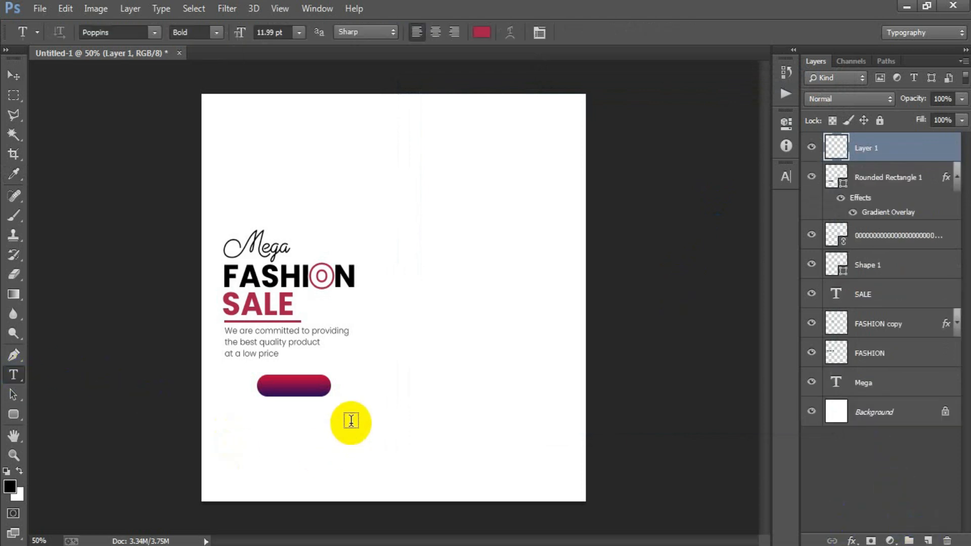
{"action": "left_click", "coordinate": [369, 429]}
{"action": "type", "text": "SHOP"}
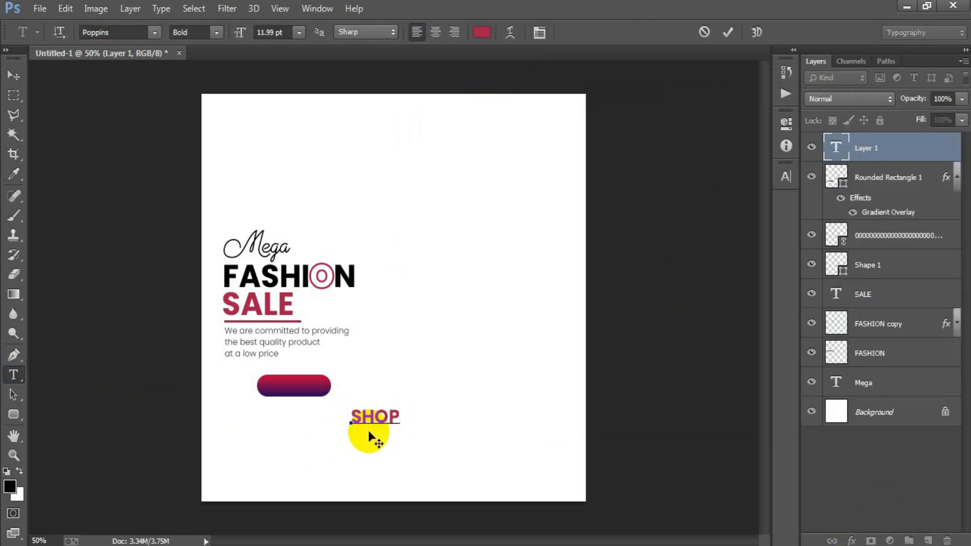
{"action": "type", "text": " NOW"}
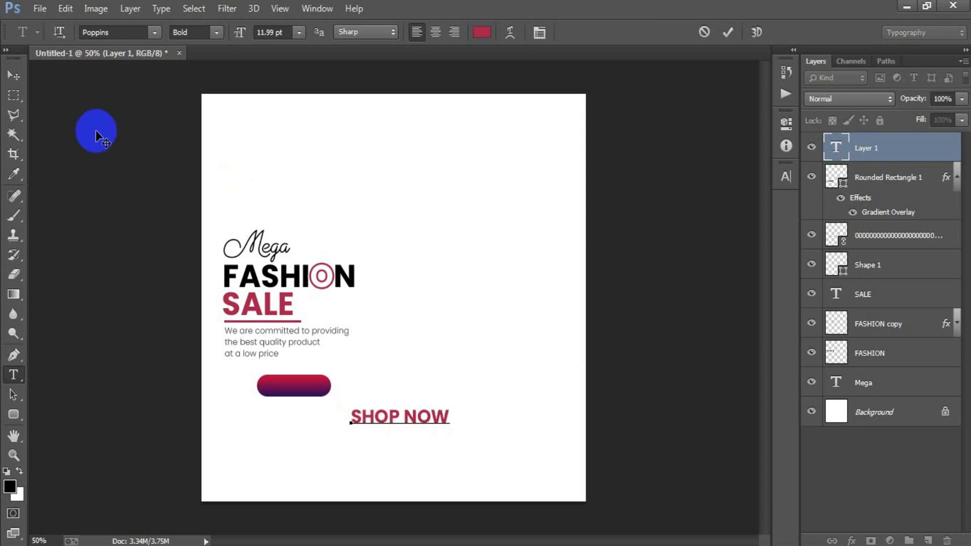
{"action": "left_click", "coordinate": [14, 75]}
{"action": "left_click_drag", "start_coordinate": [396, 417], "coordinate": [290, 387]}
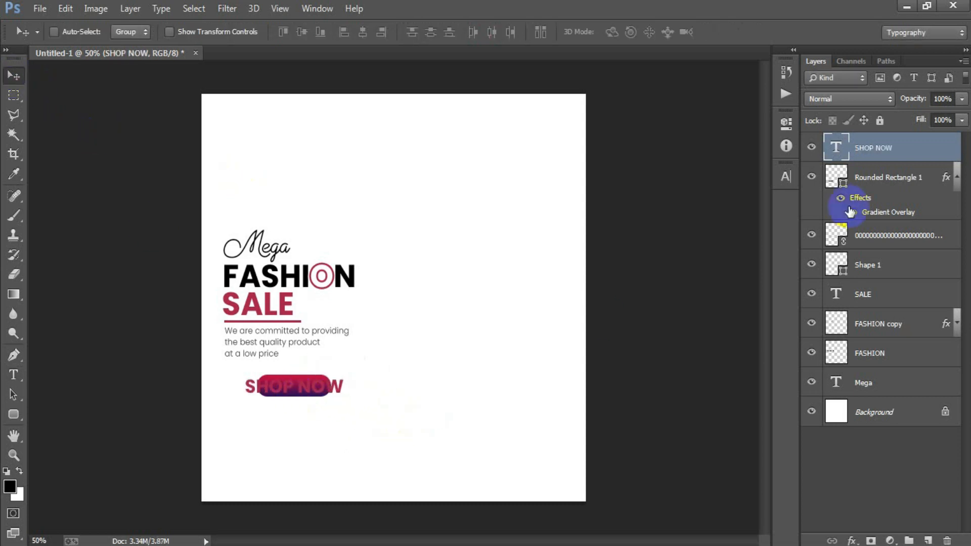
Recolour the SHOP NOW text white
{"action": "left_click", "coordinate": [786, 180]}
{"action": "left_click", "coordinate": [737, 262]}
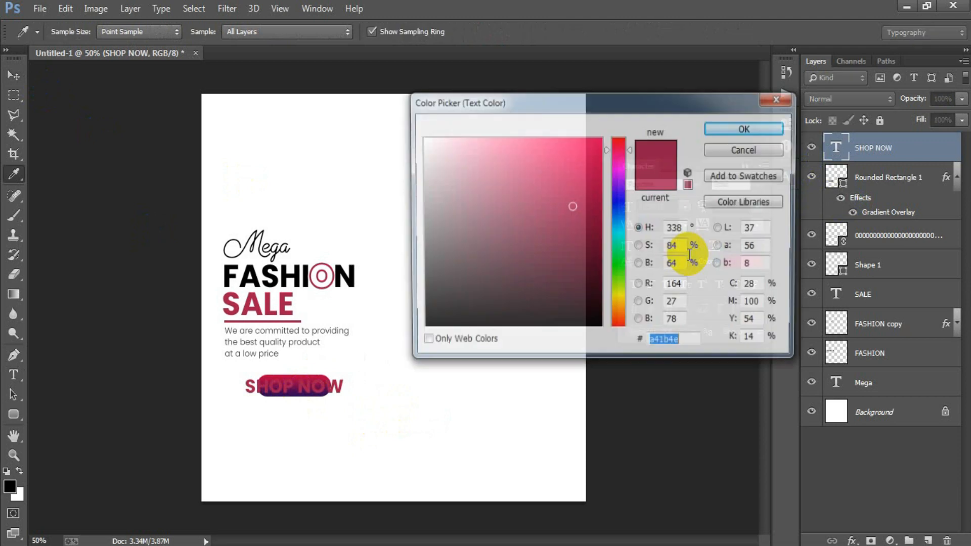
{"action": "left_click_drag", "start_coordinate": [561, 198], "coordinate": [320, 73]}
{"action": "left_click", "coordinate": [747, 128]}
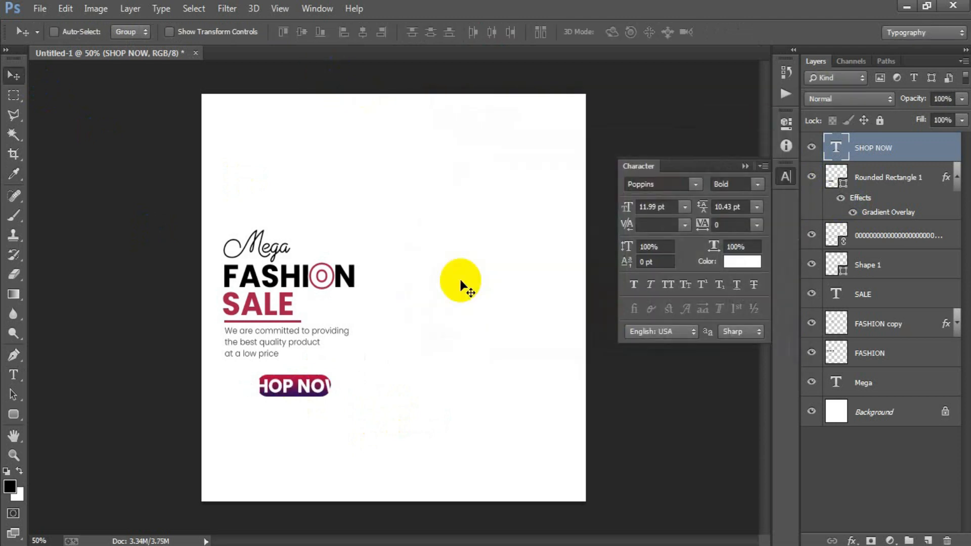
Scale the SHOP NOW text down to about 7.65 pt to fit inside the button and nudge it up slightly
{"action": "key", "text": "ctrl+t"}
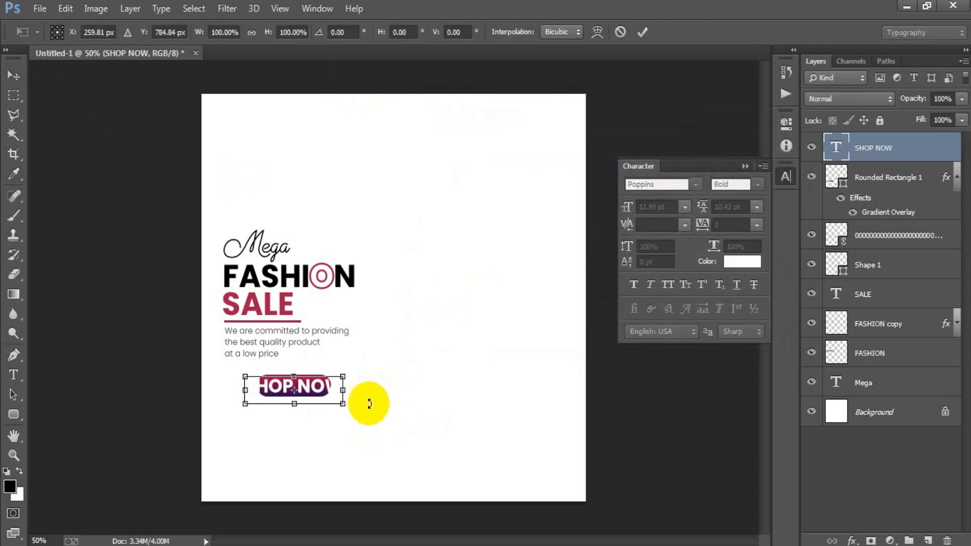
{"action": "left_click_drag", "start_coordinate": [341, 405], "coordinate": [325, 398]}
{"action": "left_click", "coordinate": [642, 35]}
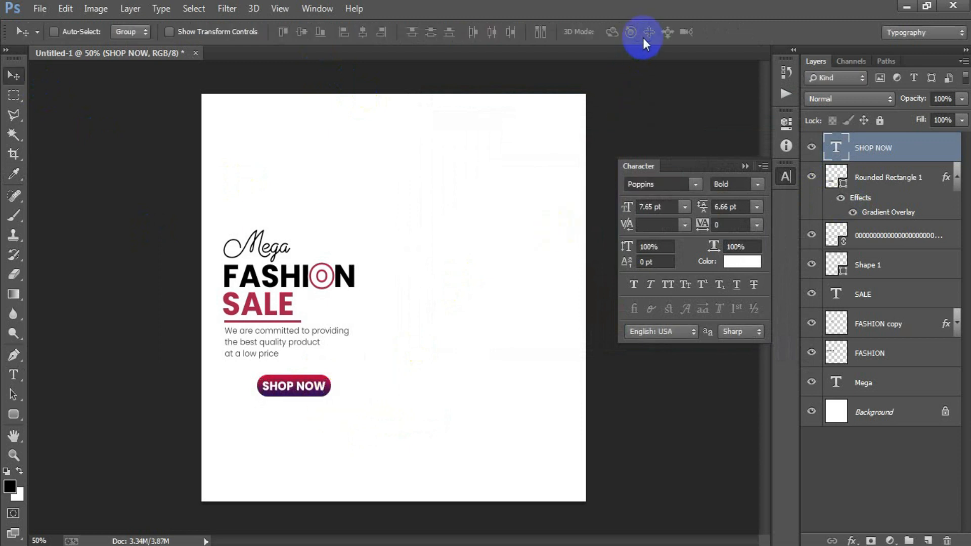
{"action": "key", "text": "Up"}
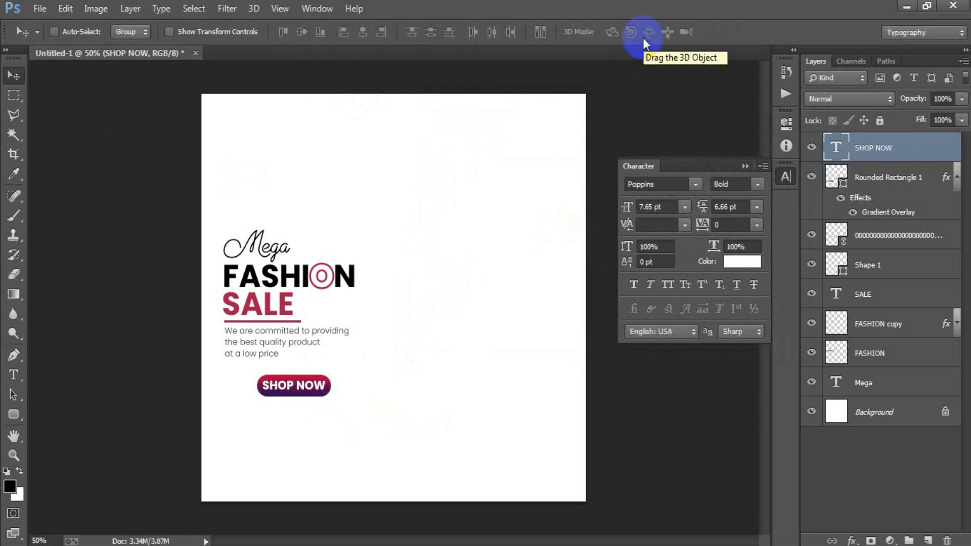
Align the SHOP NOW text and the rounded rectangle on their vertical and horizontal centres
{"action": "left_click", "coordinate": [898, 180], "text": "shift"}
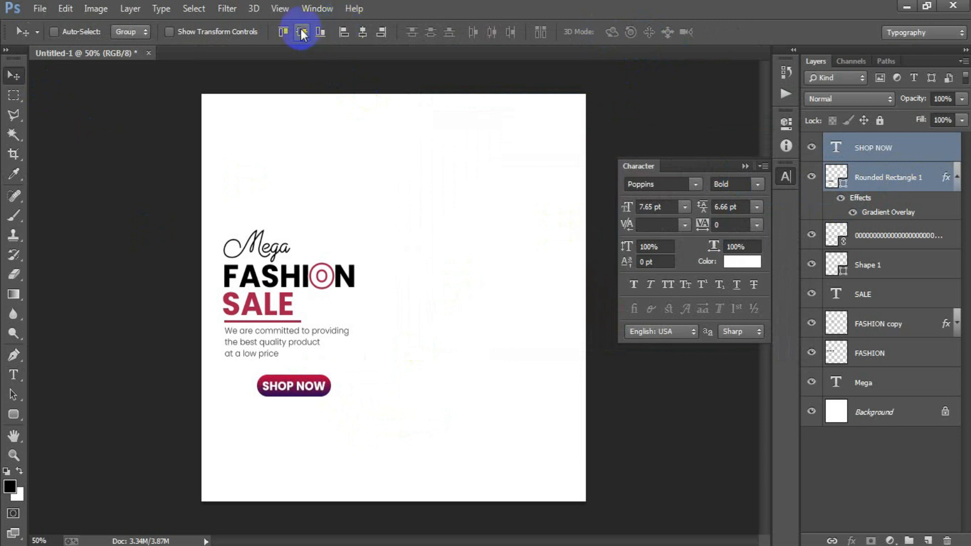
{"action": "left_click", "coordinate": [362, 33]}
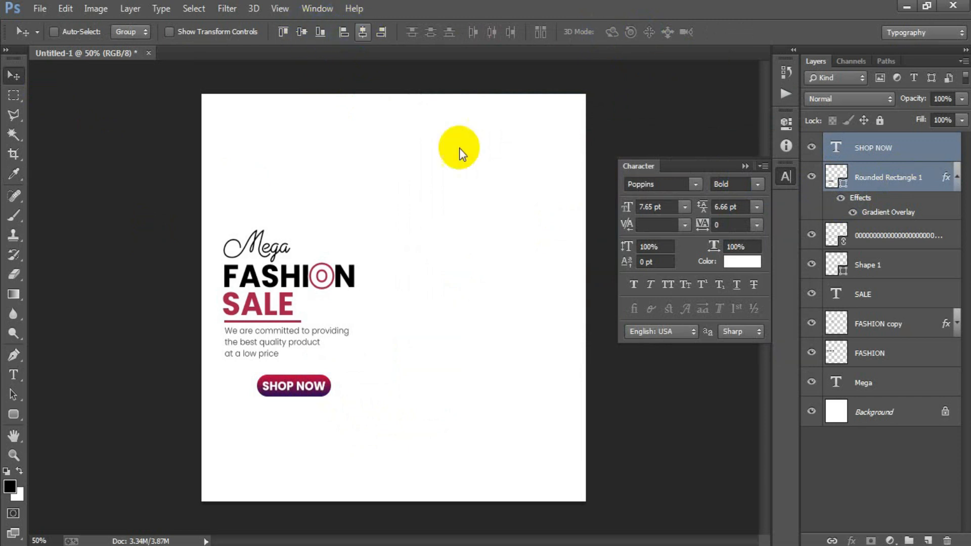
{"action": "left_click", "coordinate": [745, 167]}
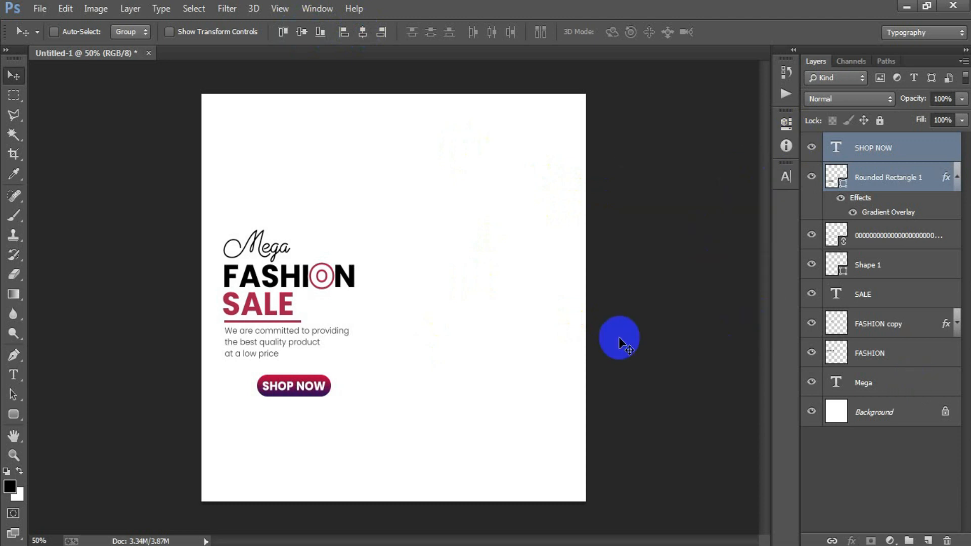
Add a new empty layer above the SHOP NOW text and activate the Rectangle tool
{"action": "left_click", "coordinate": [927, 540]}
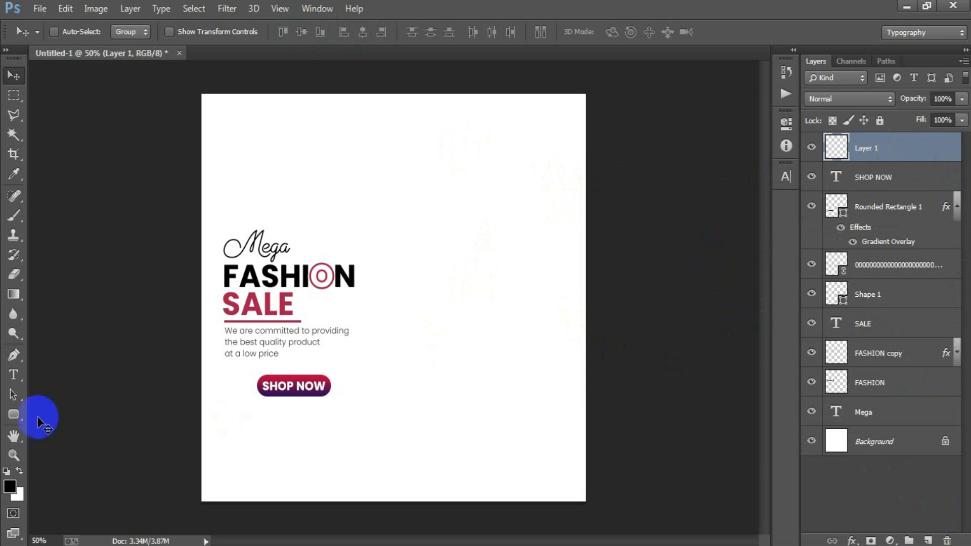
{"action": "left_click", "coordinate": [14, 415]}
{"action": "left_click", "coordinate": [37, 415]}
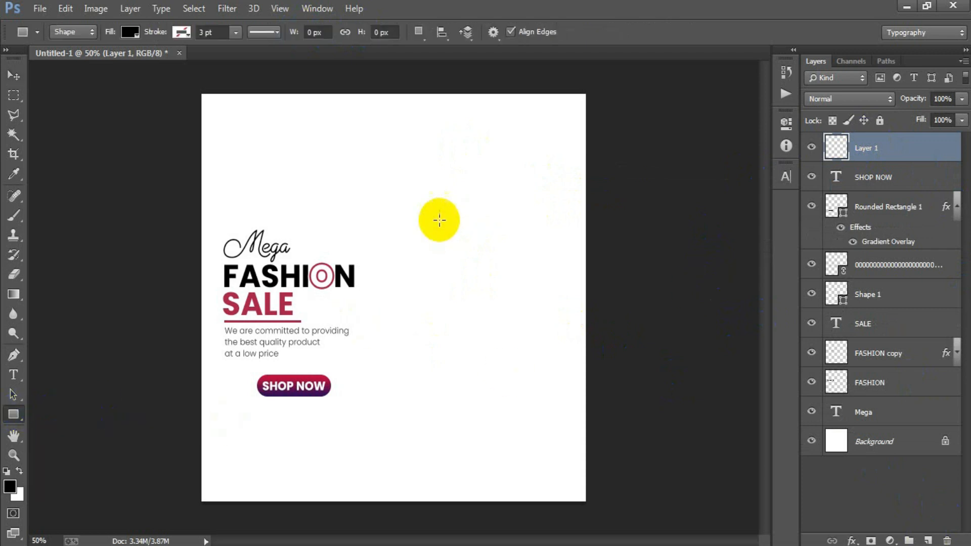
{"action": "left_click_drag", "start_coordinate": [404, 194], "coordinate": [403, 199]}
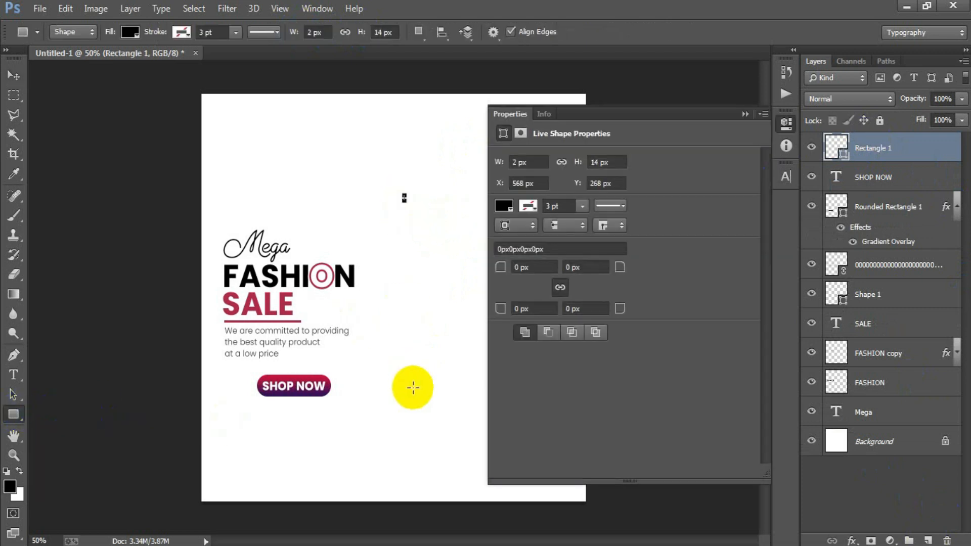
{"action": "left_click", "coordinate": [412, 386]}
{"action": "left_click", "coordinate": [458, 230]}
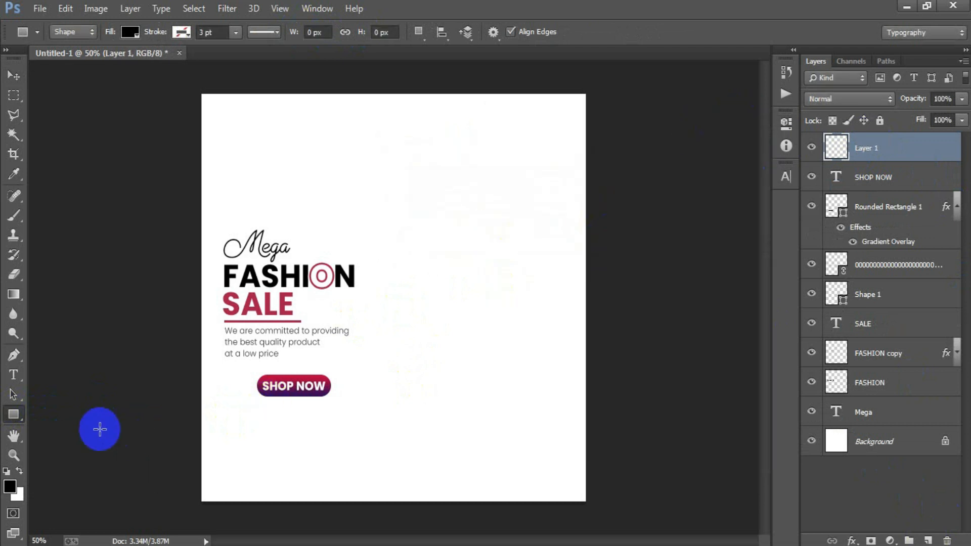
Draw a tall black rectangle about 106 × 626 px to the right of the FASHION SALE text
{"action": "left_click_drag", "start_coordinate": [12, 414], "coordinate": [46, 425]}
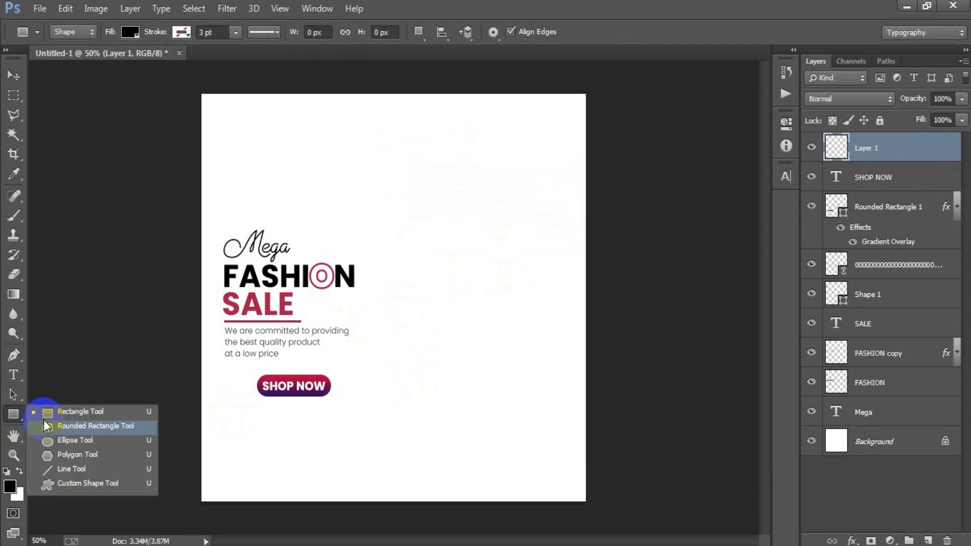
{"action": "left_click", "coordinate": [76, 413]}
{"action": "left_click_drag", "start_coordinate": [413, 192], "coordinate": [451, 428]}
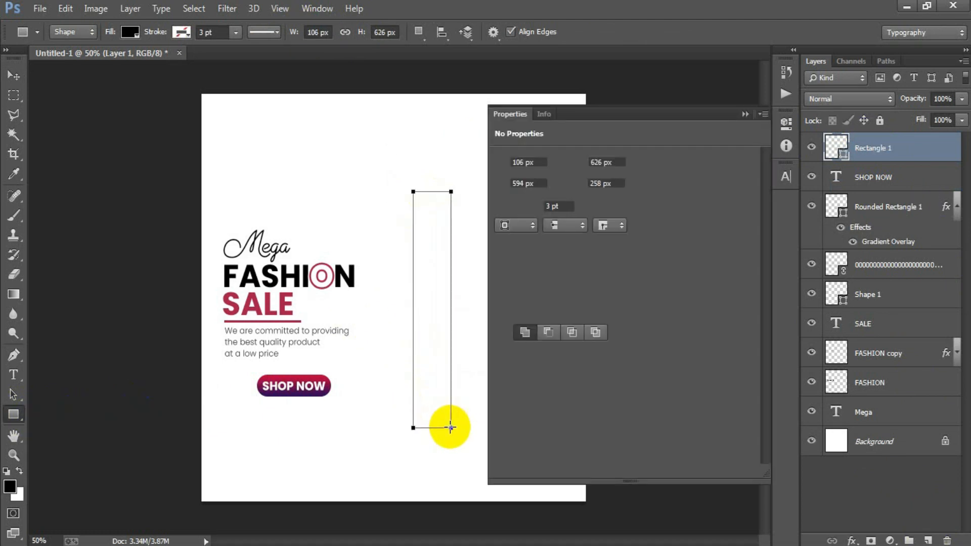
{"action": "left_click", "coordinate": [451, 428]}
{"action": "left_click", "coordinate": [486, 221]}
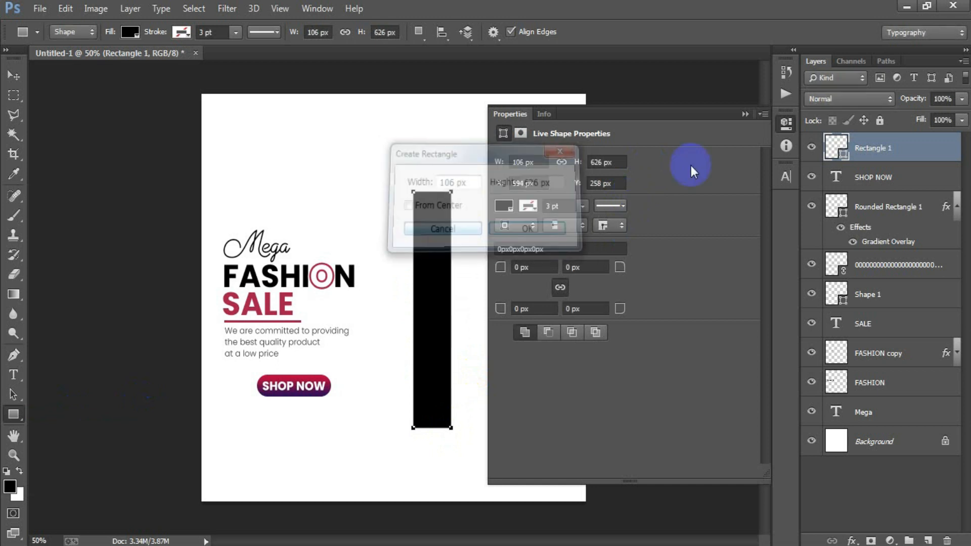
{"action": "left_click", "coordinate": [745, 114]}
{"action": "left_click", "coordinate": [14, 75]}
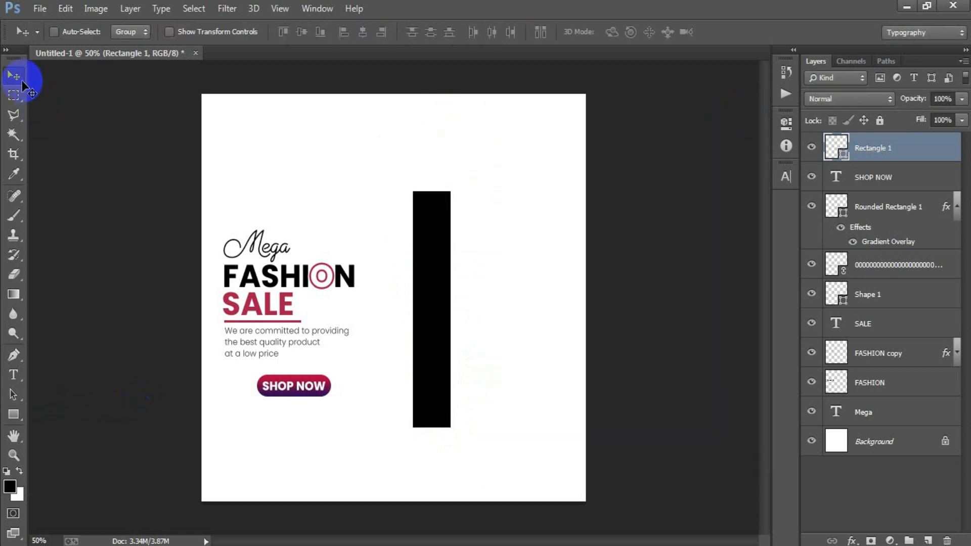
Stretch the black rectangle's height evenly about its centre to about 670 px
{"action": "key", "text": "ctrl+t"}
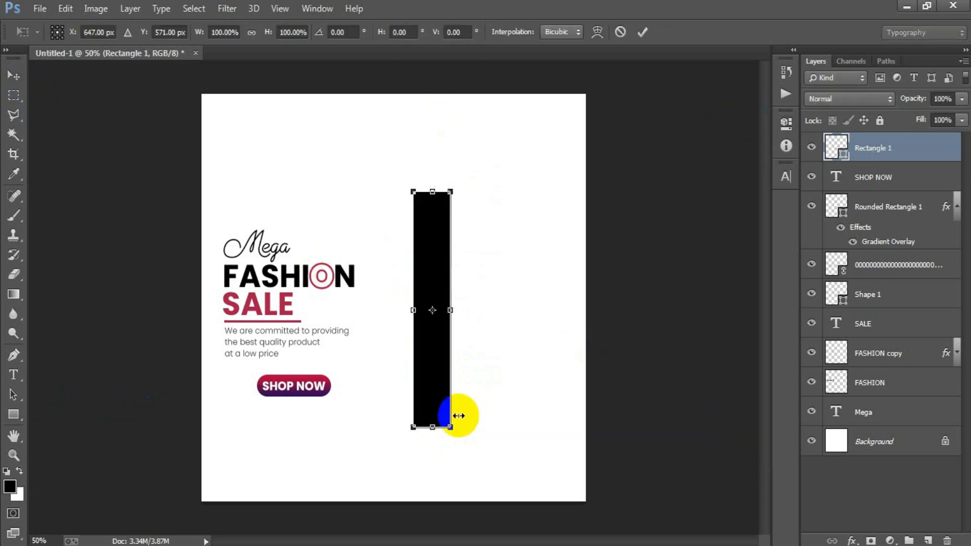
{"action": "left_click_drag", "start_coordinate": [432, 427], "coordinate": [434, 435]}
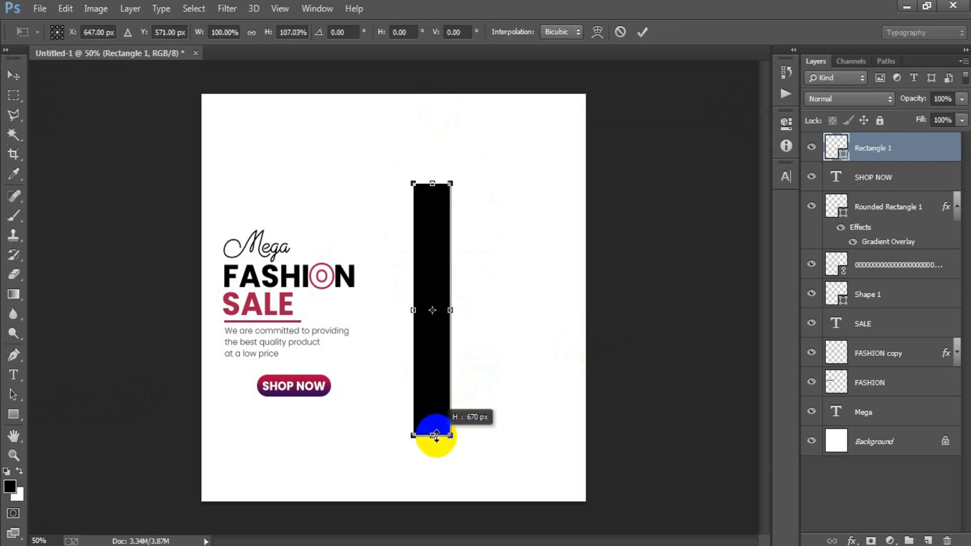
{"action": "left_click", "coordinate": [642, 32]}
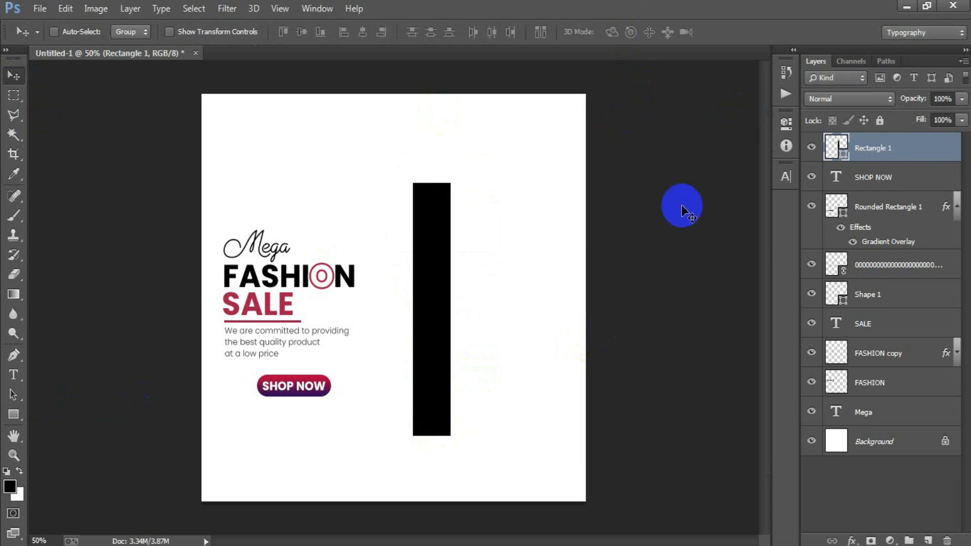
Duplicate the black rectangle and shift the copy about 114 px right, leaving a narrow gap beside the original
{"action": "key", "text": "ctrl+j"}
{"action": "key", "text": "shift+Right"}
{"action": "key", "text": "shift+Right"}
{"action": "key", "text": "shift+Right"}
{"action": "key", "text": "shift+Right"}
{"action": "key", "text": "shift+Right"}
{"action": "key", "text": "shift+Right"}
{"action": "key", "text": "shift+Right"}
{"action": "key", "text": "shift+Right"}
{"action": "key", "text": "shift+Right"}
{"action": "key", "text": "shift+Right"}
{"action": "key", "text": "shift+Right"}
{"action": "key", "text": "shift+Right"}
{"action": "key", "text": "shift+Right"}
{"action": "key", "text": "shift+Right"}
{"action": "key", "text": "shift+Right"}
{"action": "key", "text": "shift+Right"}
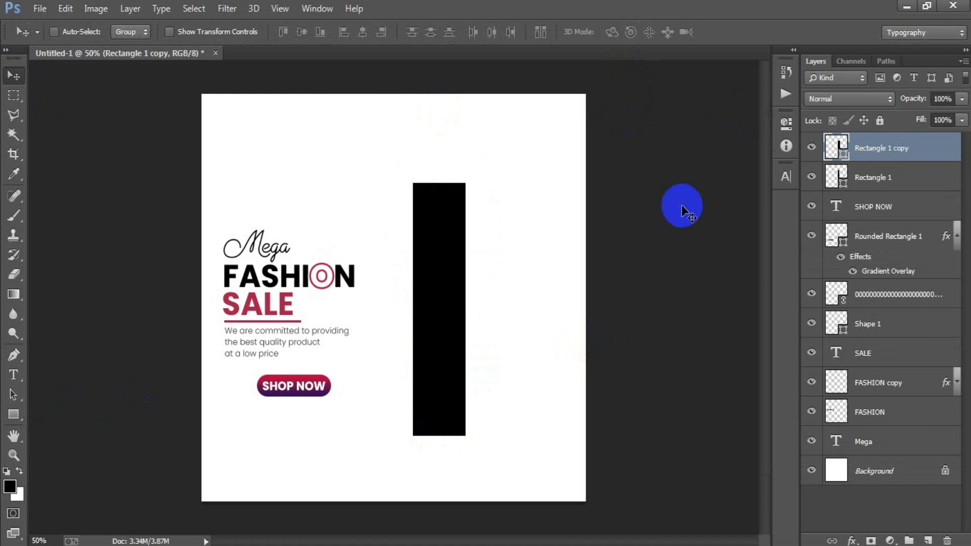
{"action": "key", "text": "Right"}
{"action": "key", "text": "Right"}
{"action": "key", "text": "Right"}
{"action": "key", "text": "Left"}
{"action": "key", "text": "Left"}
Stretch the copied rectangle evenly about its centre to about 774 px high and widen it rightward to about 111%
{"action": "key", "text": "ctrl+t"}
{"action": "left_click_drag", "start_coordinate": [472, 435], "coordinate": [473, 454]}
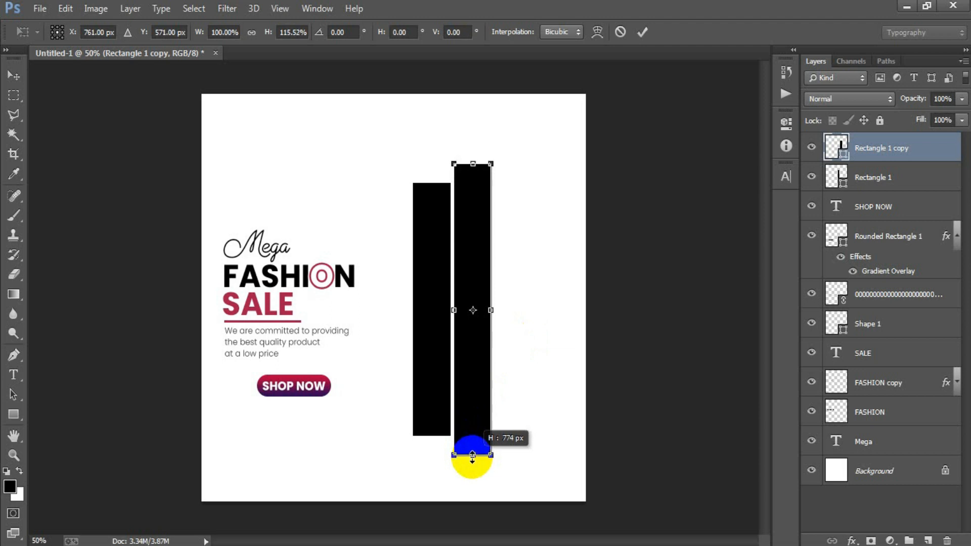
{"action": "left_click_drag", "start_coordinate": [475, 455], "coordinate": [475, 455]}
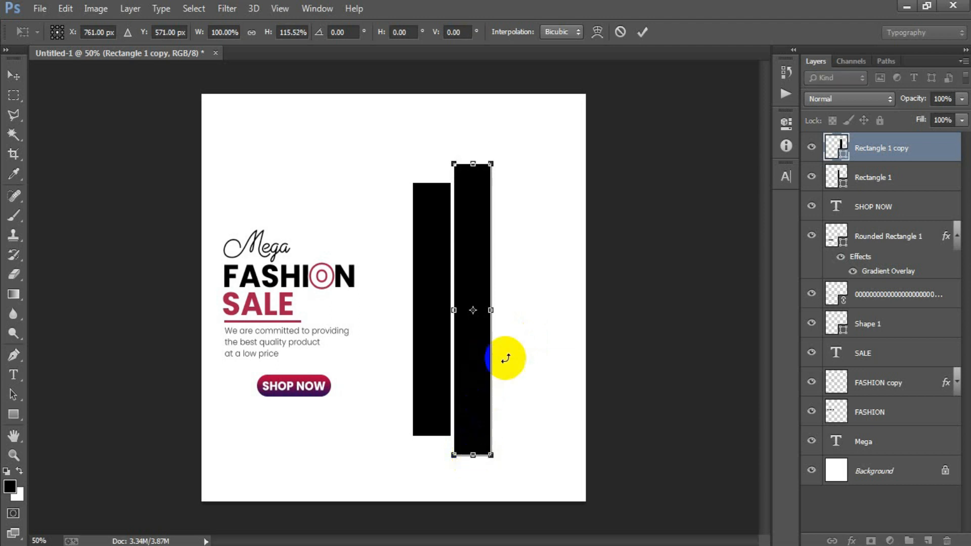
{"action": "left_click_drag", "start_coordinate": [490, 310], "coordinate": [495, 309]}
{"action": "left_click", "coordinate": [642, 32]}
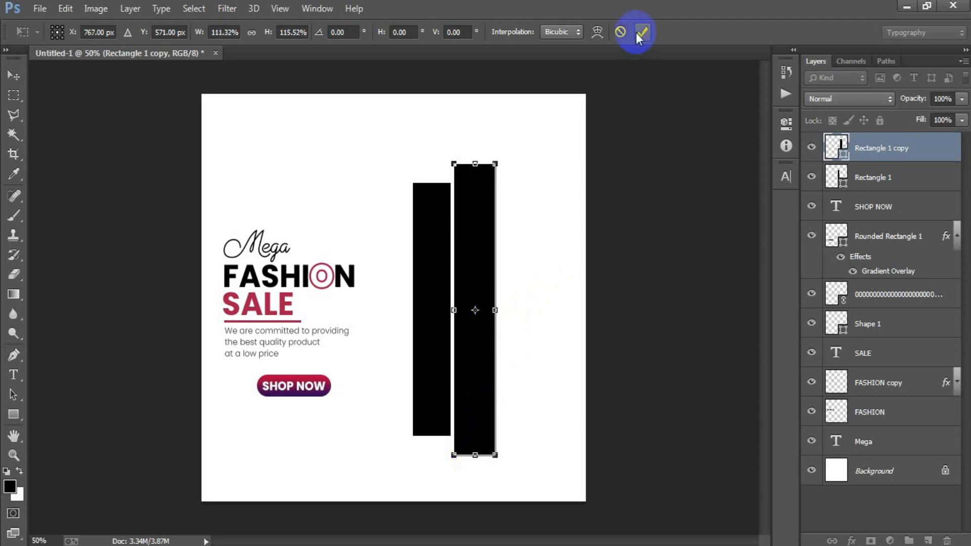
Widen the original shorter rectangle slightly toward the text, matching the taller rectangle's width and keeping the narrow gap
{"action": "left_click", "coordinate": [869, 178]}
{"action": "key", "text": "ctrl+t"}
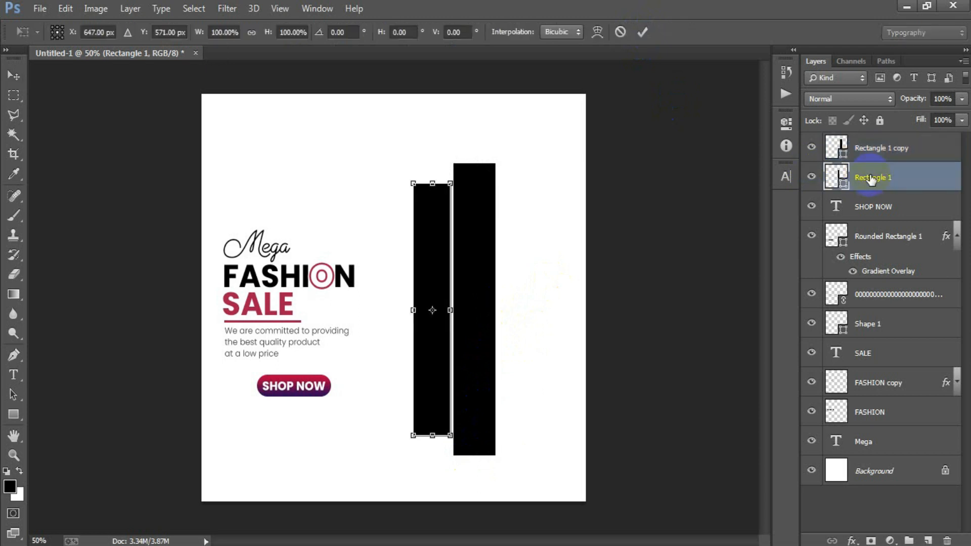
{"action": "left_click_drag", "start_coordinate": [413, 311], "coordinate": [409, 310]}
{"action": "left_click", "coordinate": [642, 32]}
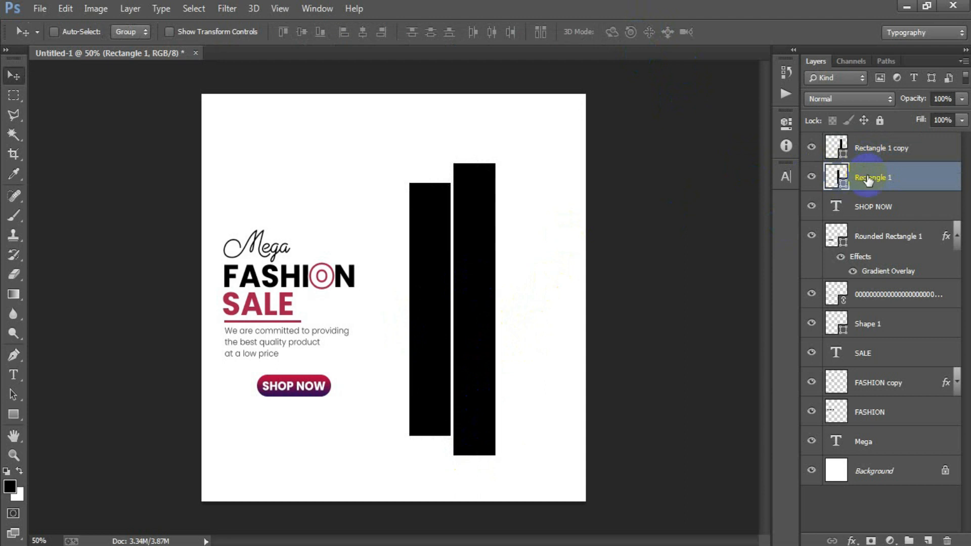
Duplicate the shorter rectangle and move the copy to the right of the taller one, leaving the same narrow gap
{"action": "key", "text": "ctrl+j"}
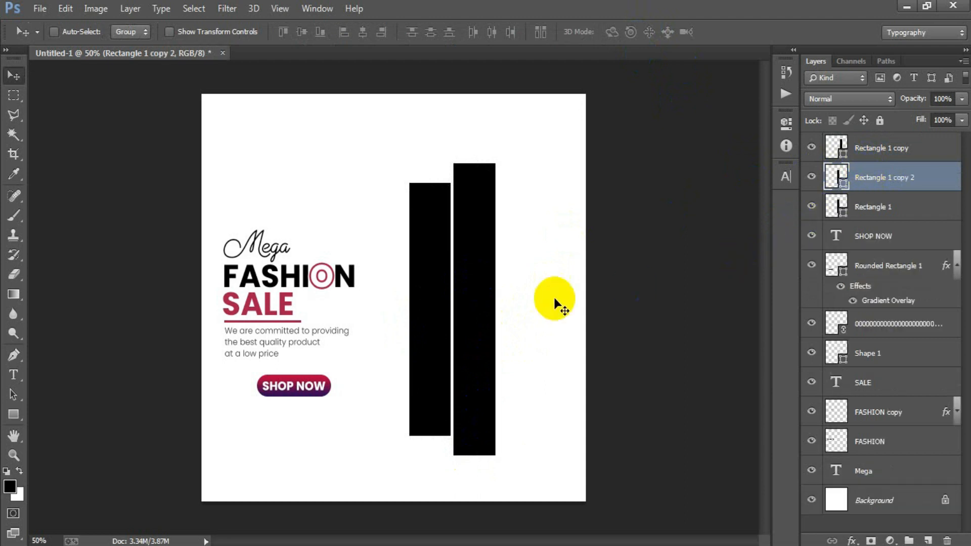
{"action": "key", "text": "Right"}
{"action": "key", "text": "Right"}
{"action": "key", "text": "Right"}
{"action": "key", "text": "Right"}
{"action": "key", "text": "Right"}
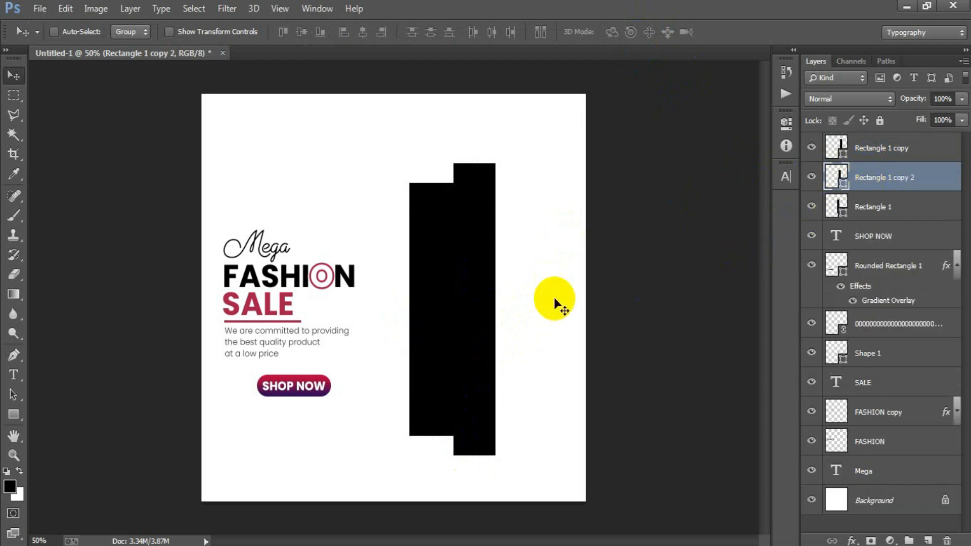
{"action": "key", "text": "shift+Right"}
{"action": "key", "text": "shift+Right"}
{"action": "key", "text": "shift+Right"}
{"action": "key", "text": "shift+Right"}
{"action": "key", "text": "shift+Right"}
{"action": "key", "text": "shift+Right"}
{"action": "key", "text": "shift+Right"}
{"action": "key", "text": "shift+Right"}
{"action": "key", "text": "shift+Right"}
{"action": "key", "text": "shift+Right"}
{"action": "key", "text": "shift+Right"}
{"action": "key", "text": "shift+Right"}
{"action": "key", "text": "shift+Right"}
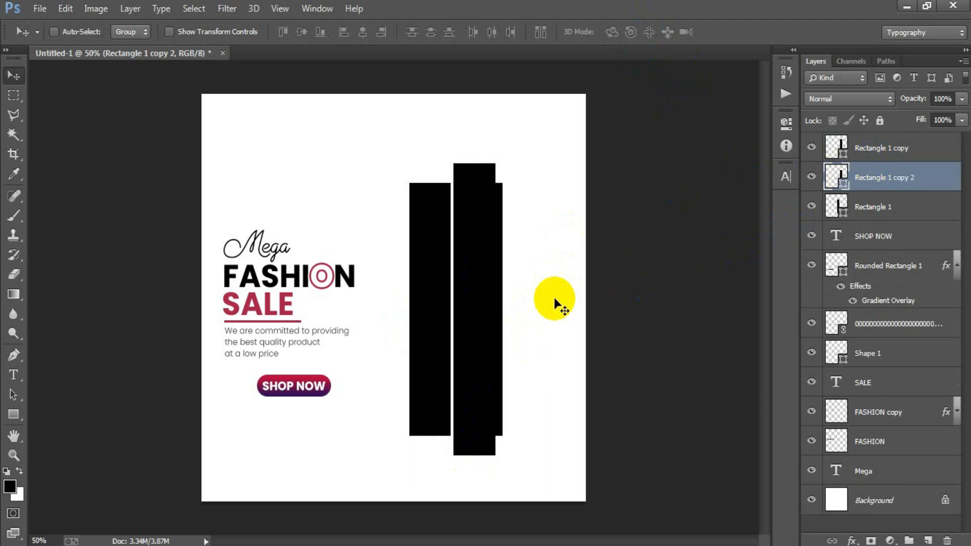
{"action": "key", "text": "shift+Right"}
{"action": "key", "text": "shift+Right"}
{"action": "key", "text": "shift+Right"}
{"action": "key", "text": "shift+Right"}
{"action": "key", "text": "shift+Right"}
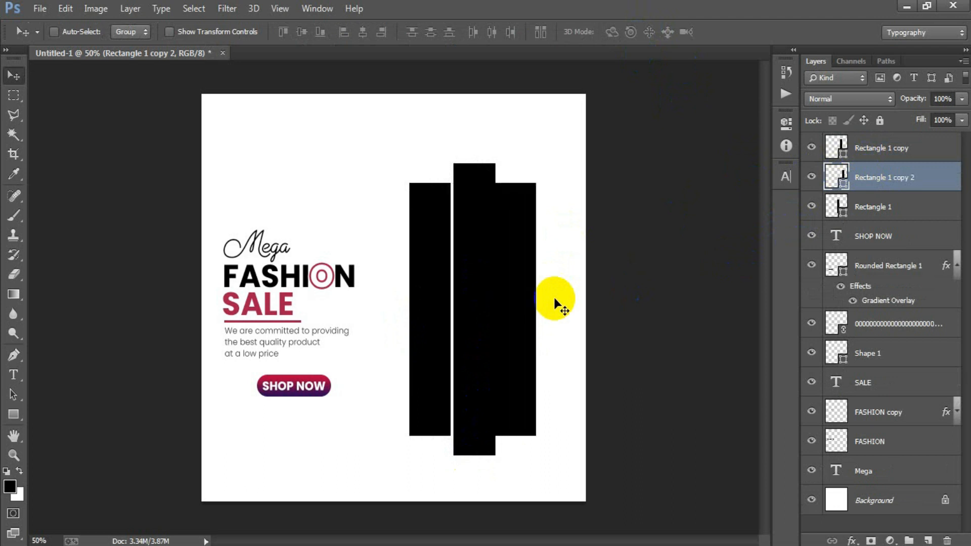
{"action": "key", "text": "Left"}
{"action": "key", "text": "Left"}
{"action": "key", "text": "Left"}
{"action": "key", "text": "Left"}
{"action": "key", "text": "Left"}
{"action": "key", "text": "Left"}
{"action": "key", "text": "Left"}
{"action": "key", "text": "Left"}
{"action": "key", "text": "Left"}
{"action": "key", "text": "Left"}
{"action": "key", "text": "Left"}
{"action": "key", "text": "Left"}
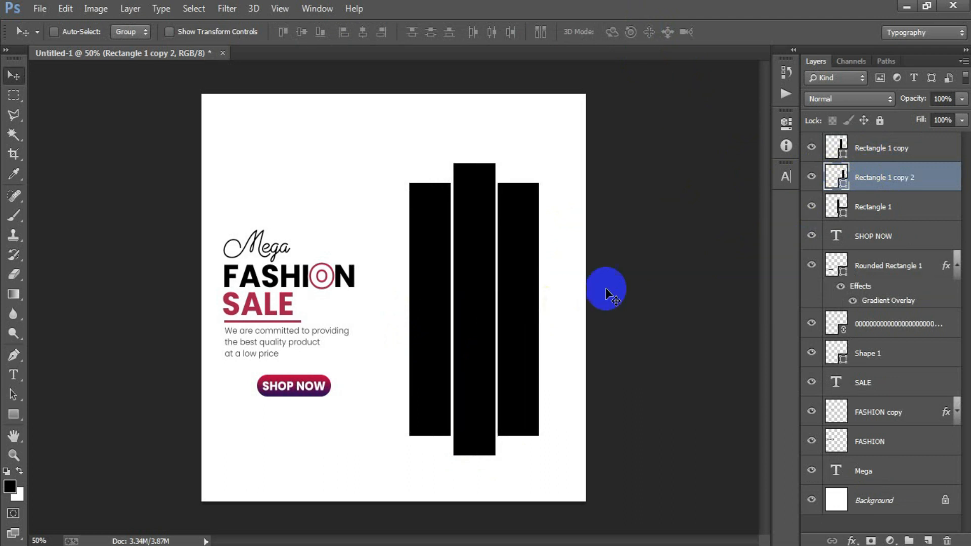
Duplicate the taller rectangle and place the copy as the fourth bar, a narrow gap right of the third
{"action": "left_click", "coordinate": [877, 145]}
{"action": "key", "text": "ctrl+j"}
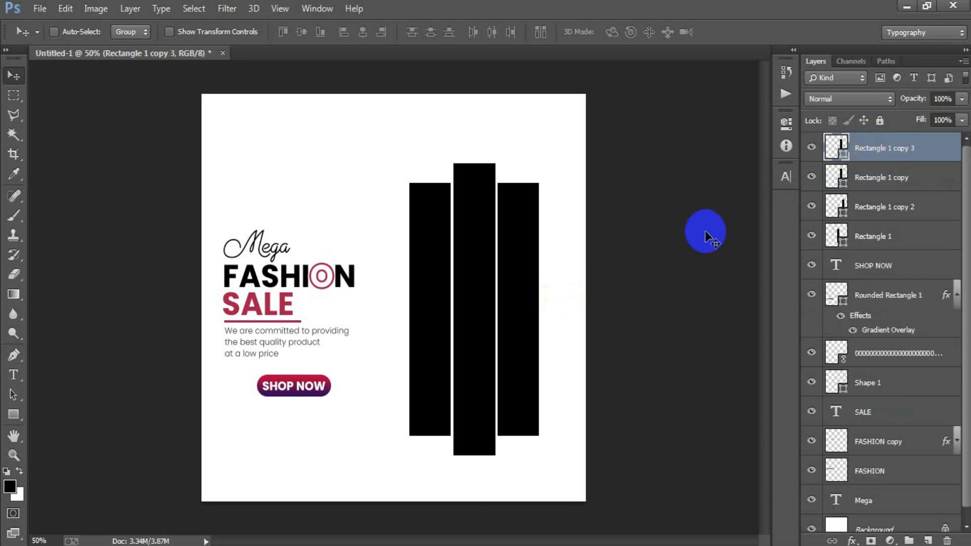
{"action": "left_click_drag", "start_coordinate": [479, 280], "coordinate": [570, 283]}
{"action": "key", "text": "Right"}
{"action": "key", "text": "Right"}
{"action": "key", "text": "Right"}
{"action": "key", "text": "Right"}
{"action": "key", "text": "Right"}
{"action": "key", "text": "Right"}
{"action": "key", "text": "Right"}
{"action": "key", "text": "Right"}
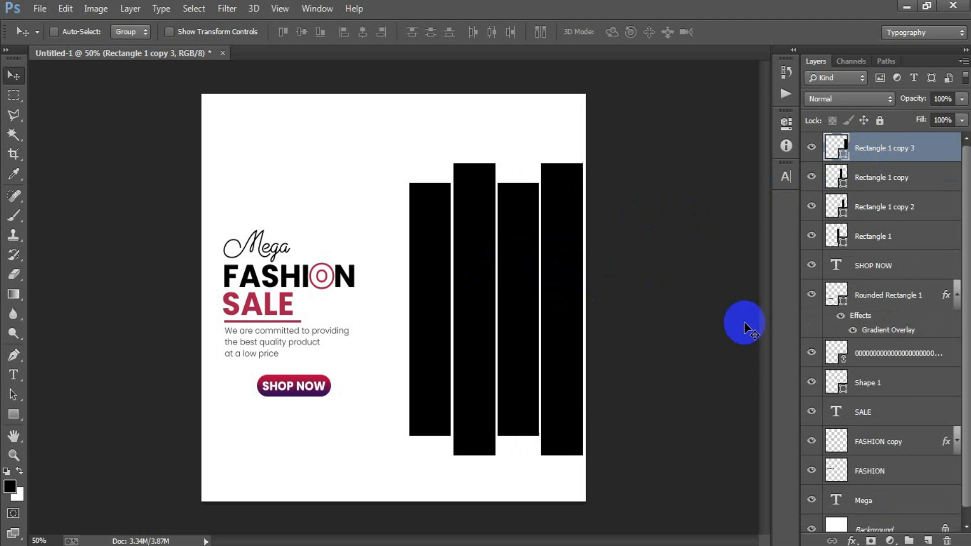
Select all four rectangles and shift them together slightly left and up, away from the canvas's right edge
{"action": "left_click", "coordinate": [896, 245], "text": "shift"}
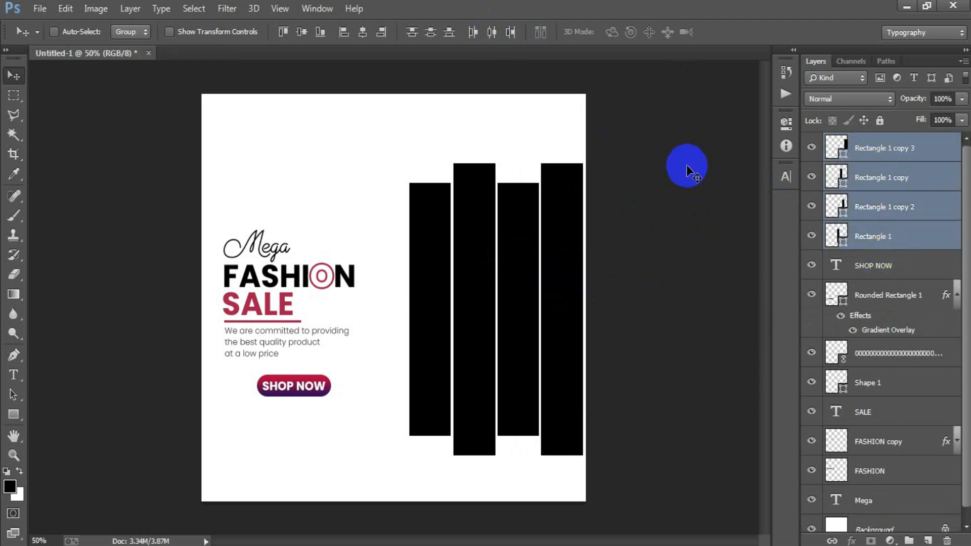
{"action": "key", "text": "Left"}
{"action": "key", "text": "Left"}
{"action": "key", "text": "Left"}
{"action": "key", "text": "Left"}
{"action": "key", "text": "Left"}
{"action": "key", "text": "Left"}
{"action": "key", "text": "Left"}
{"action": "key", "text": "Left"}
{"action": "key", "text": "Left"}
{"action": "key", "text": "Left"}
{"action": "key", "text": "Left"}
{"action": "key", "text": "Left"}
{"action": "key", "text": "Left"}
{"action": "key", "text": "Left"}
{"action": "key", "text": "Left"}
{"action": "key", "text": "Left"}
{"action": "key", "text": "Left"}
{"action": "key", "text": "Left"}
{"action": "key", "text": "Left"}
{"action": "key", "text": "Left"}
{"action": "key", "text": "Left"}
{"action": "key", "text": "Left"}
{"action": "key", "text": "Left"}
{"action": "key", "text": "Left"}
{"action": "key", "text": "Left"}
{"action": "key", "text": "Left"}
{"action": "key", "text": "Left"}
{"action": "key", "text": "Left"}
{"action": "key", "text": "Left"}
{"action": "key", "text": "Left"}
{"action": "key", "text": "Left"}
{"action": "key", "text": "Left"}
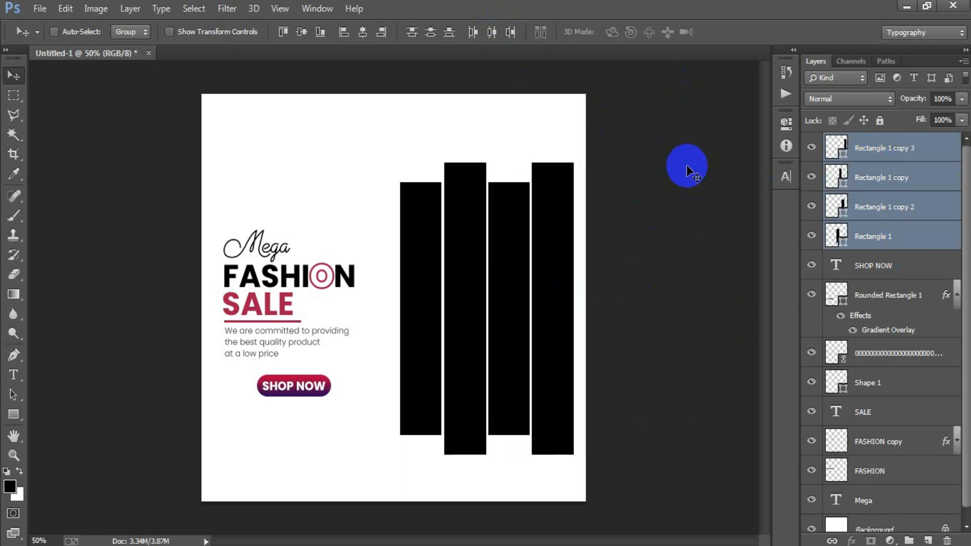
{"action": "key", "text": "Right"}
{"action": "key", "text": "Right"}
{"action": "key", "text": "Right"}
{"action": "key", "text": "Right"}
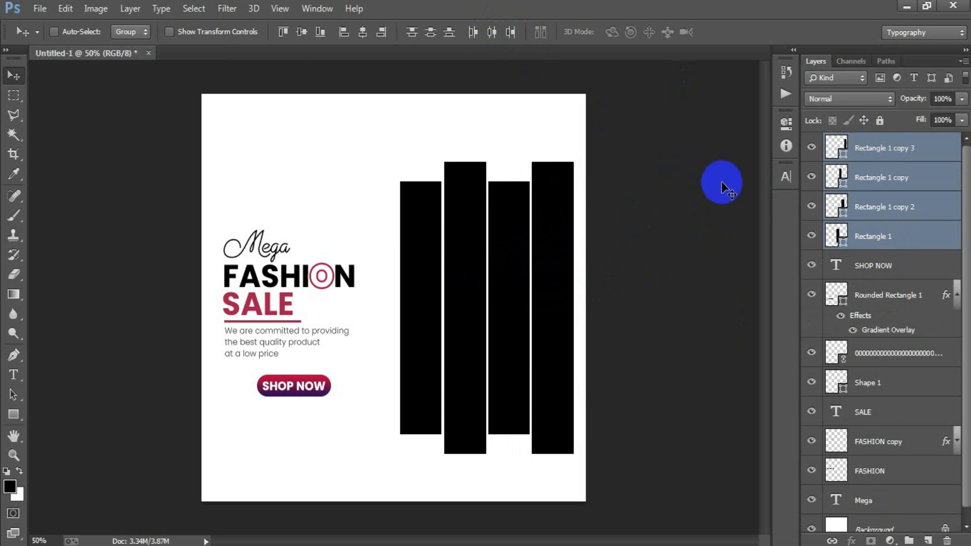
Identify the leftmost rectangle's layer by toggling its visibility and duplicate that layer in place
{"action": "left_click", "coordinate": [839, 240]}
{"action": "left_click", "coordinate": [811, 238]}
{"action": "left_click", "coordinate": [811, 238]}
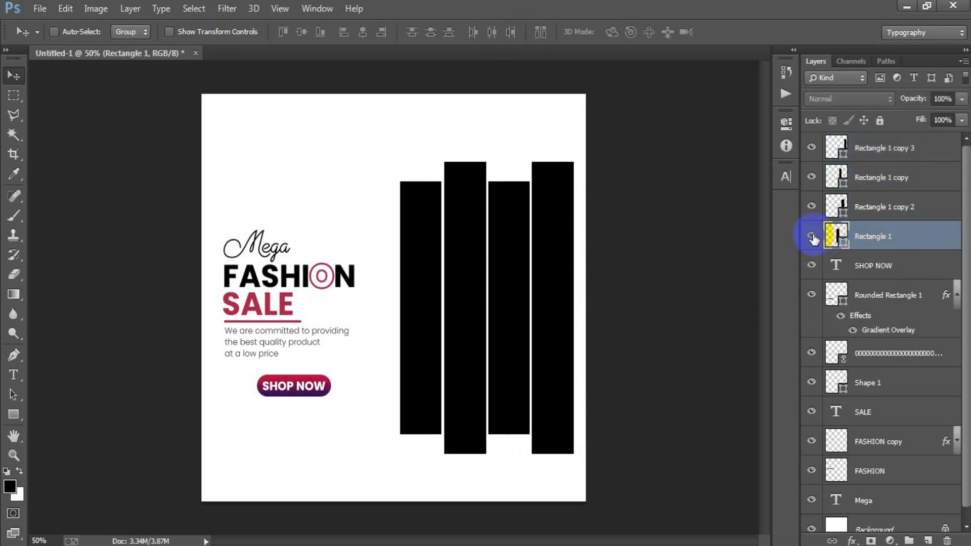
{"action": "left_click", "coordinate": [812, 238]}
{"action": "left_click", "coordinate": [813, 238]}
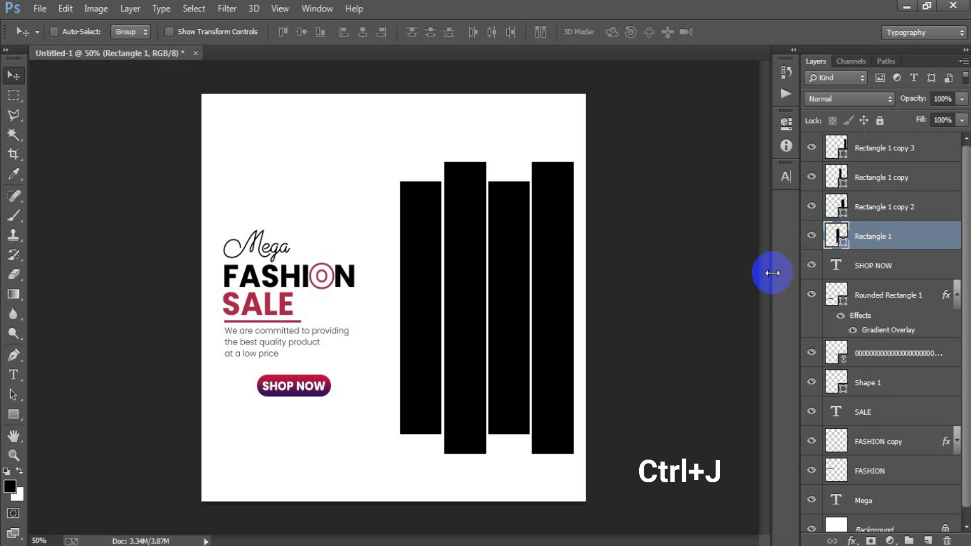
{"action": "key", "text": "ctrl+j"}
Merge the four original rectangles into one shape layer, leaving the new copy of the leftmost bar separate
{"action": "left_click", "coordinate": [885, 268]}
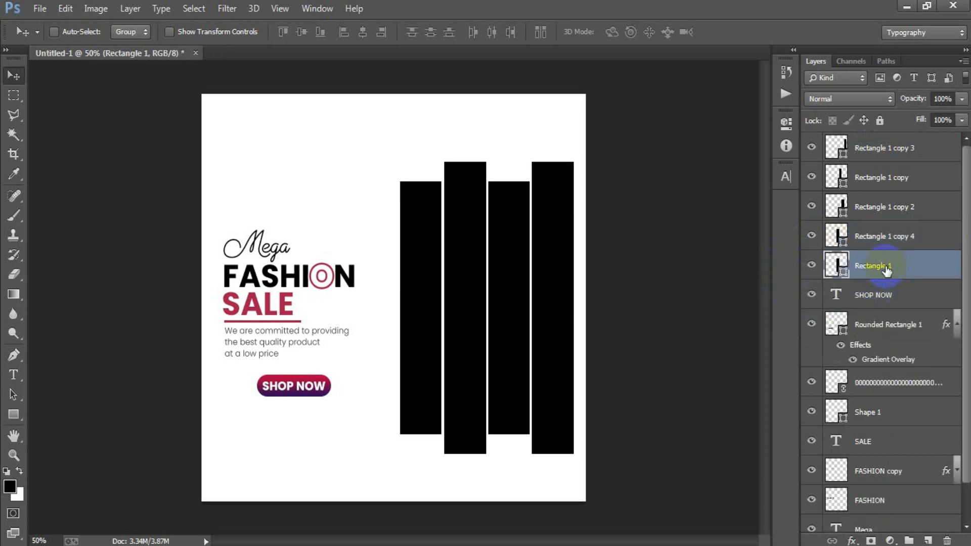
{"action": "left_click", "coordinate": [887, 212], "text": "ctrl"}
{"action": "left_click", "coordinate": [885, 176], "text": "ctrl"}
{"action": "left_click", "coordinate": [882, 148], "text": "ctrl"}
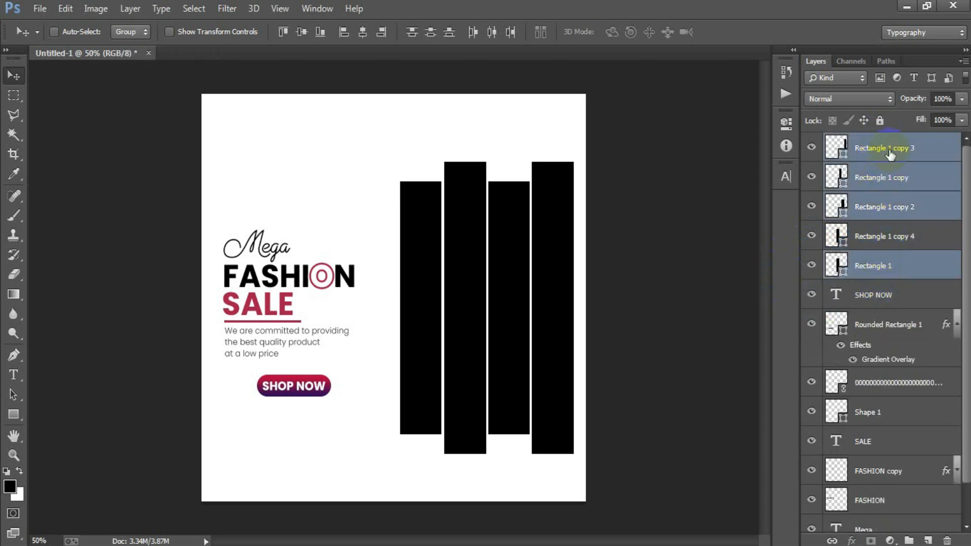
{"action": "key", "text": "ctrl+e"}
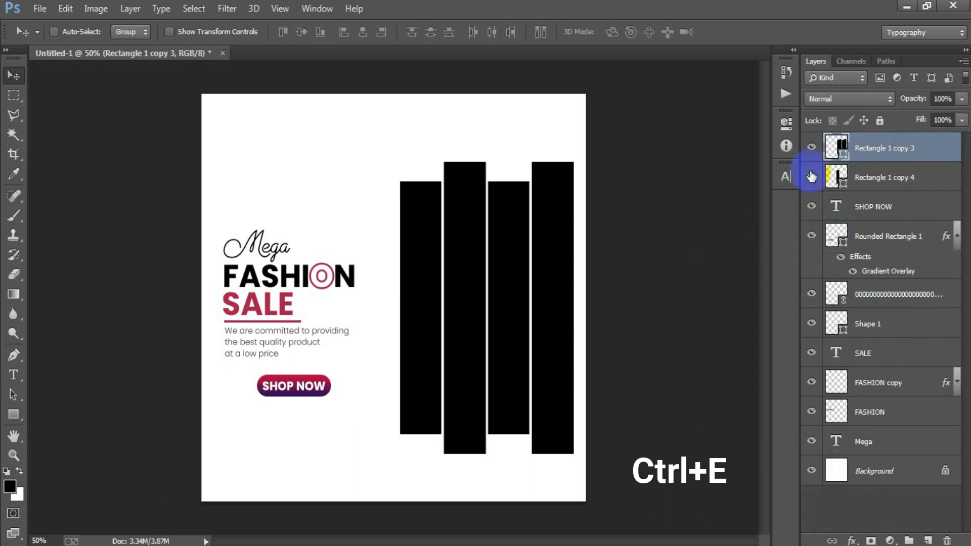
Hide the merged rectangles layer and keep the separate leftmost bar visible
{"action": "left_click", "coordinate": [812, 147]}
{"action": "left_click", "coordinate": [812, 147]}
{"action": "left_click", "coordinate": [811, 147]}
{"action": "left_click", "coordinate": [811, 177]}
{"action": "left_click", "coordinate": [812, 176]}
{"action": "left_click", "coordinate": [812, 176]}
{"action": "left_click", "coordinate": [811, 177]}
Set the fill colour of the separate leftmost bar to A41B4E
{"action": "left_click", "coordinate": [832, 177]}
{"action": "double_click", "coordinate": [832, 176]}
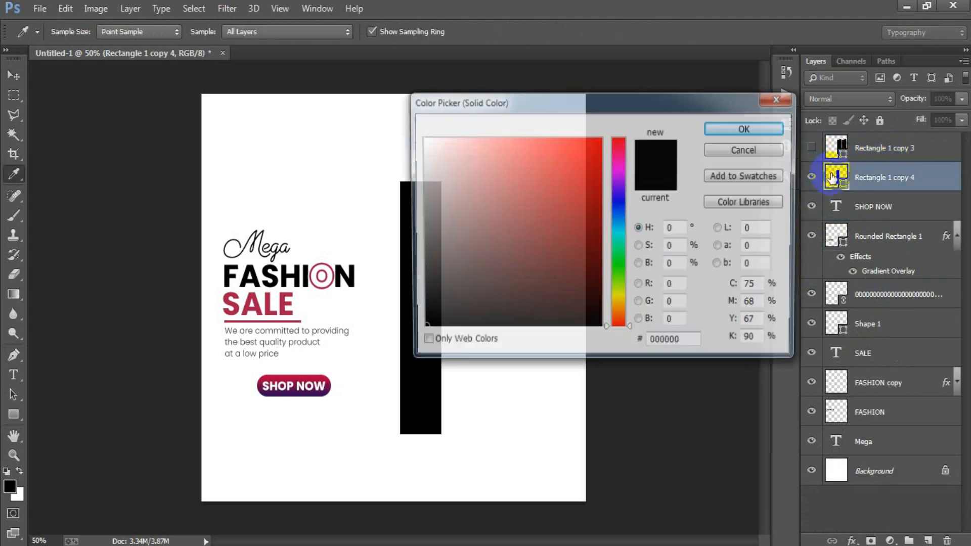
{"action": "double_click", "coordinate": [688, 342]}
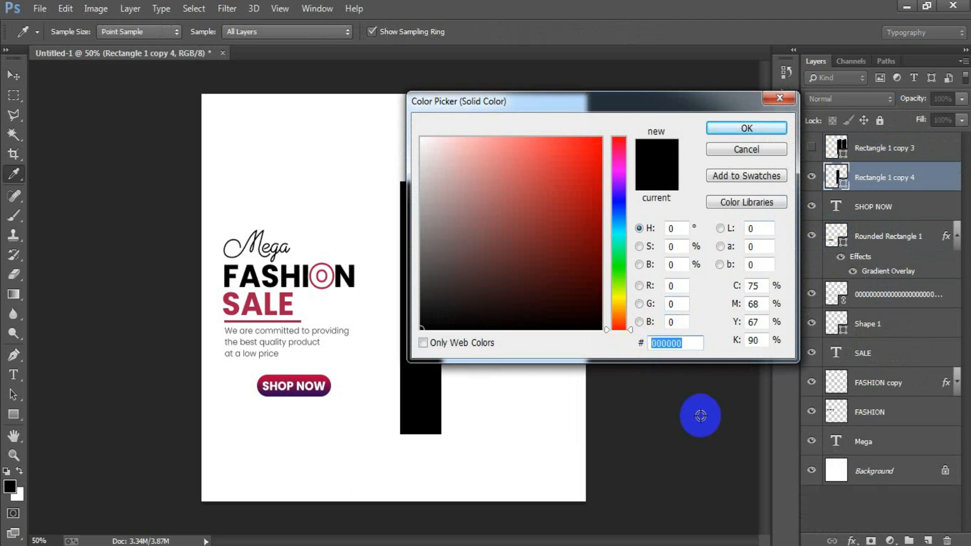
{"action": "type", "text": "A4"}
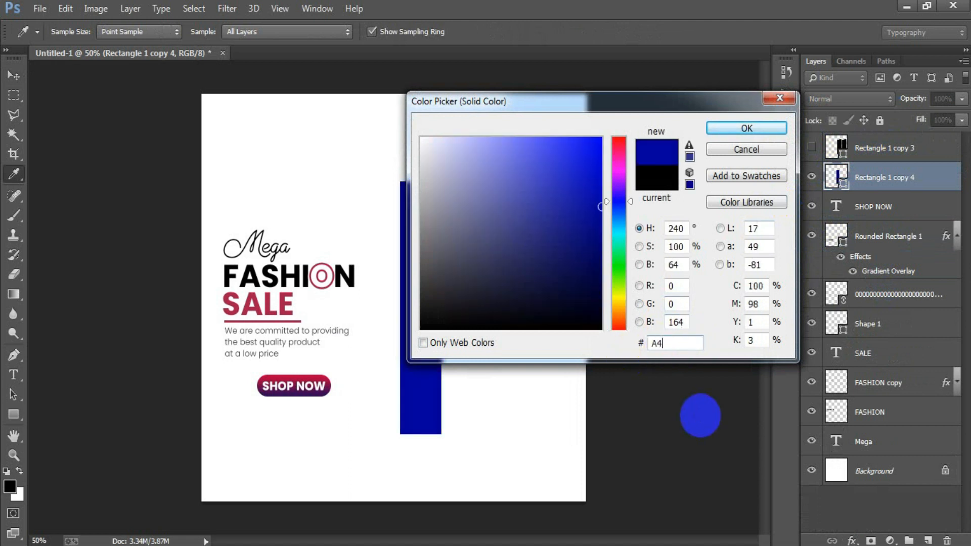
{"action": "type", "text": "1B4E"}
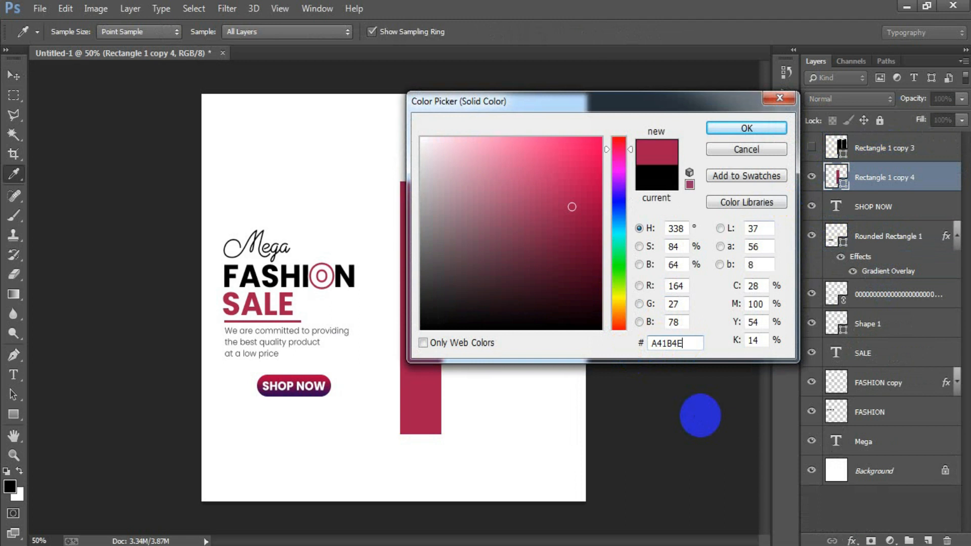
{"action": "left_click", "coordinate": [707, 128]}
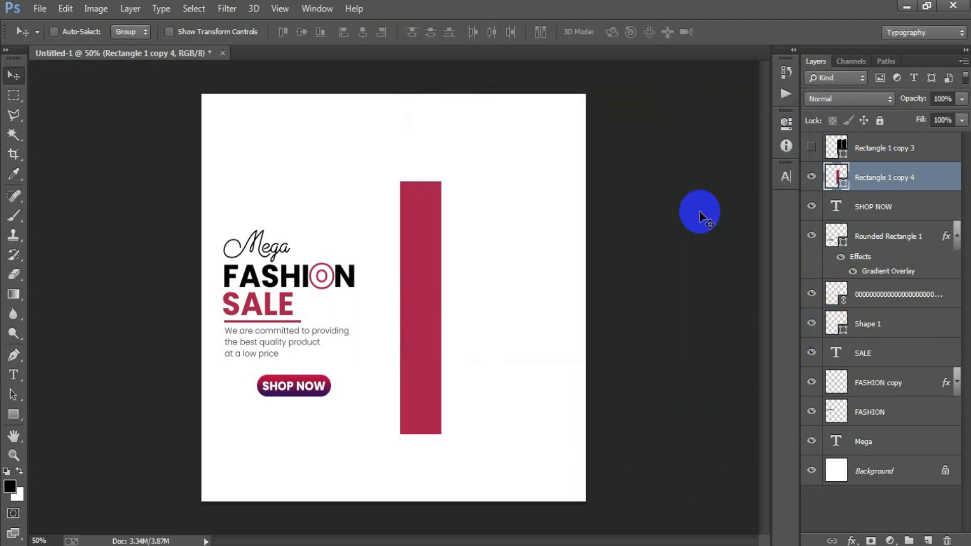
Set the crimson bar's blend mode to Multiply and show the merged rectangles layer again
{"action": "left_click", "coordinate": [849, 98]}
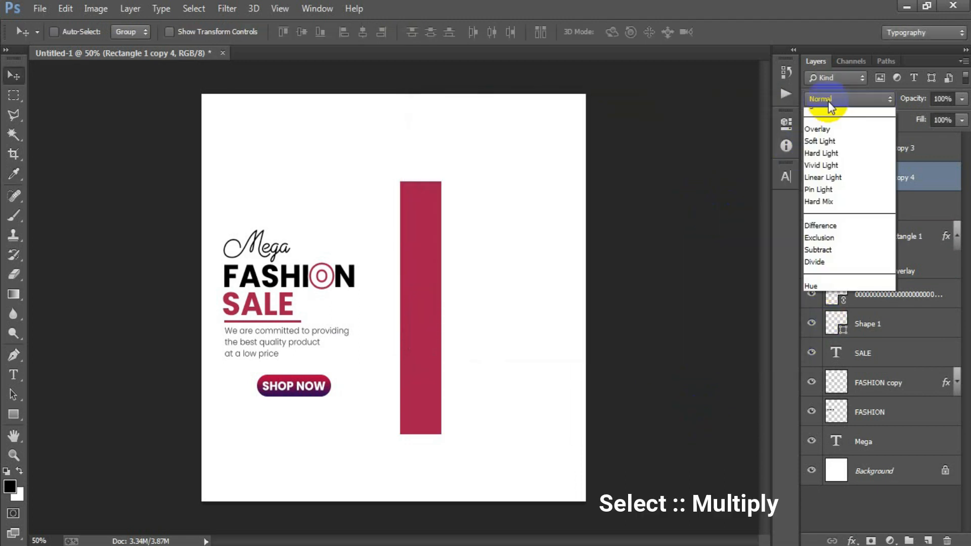
{"action": "left_click", "coordinate": [820, 163]}
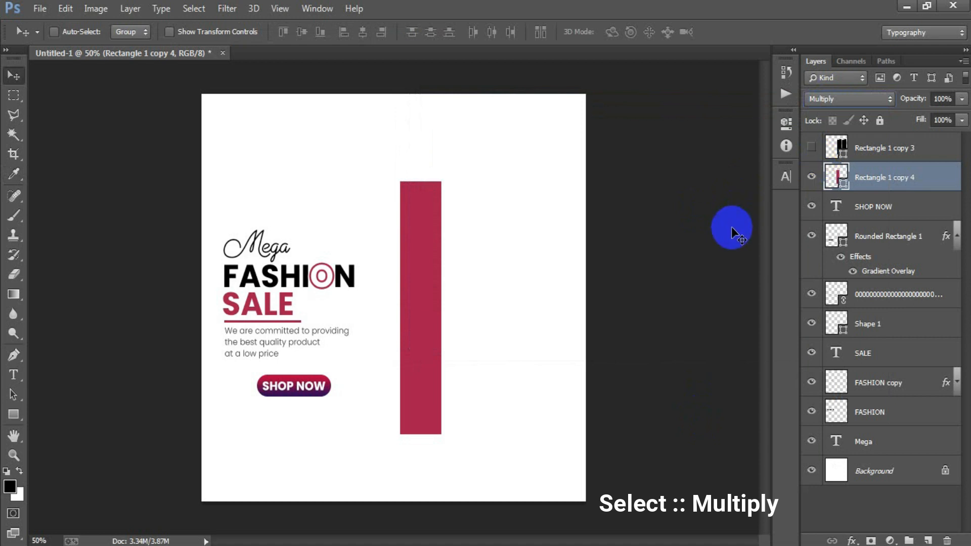
{"action": "left_click", "coordinate": [881, 152]}
{"action": "left_click", "coordinate": [812, 148]}
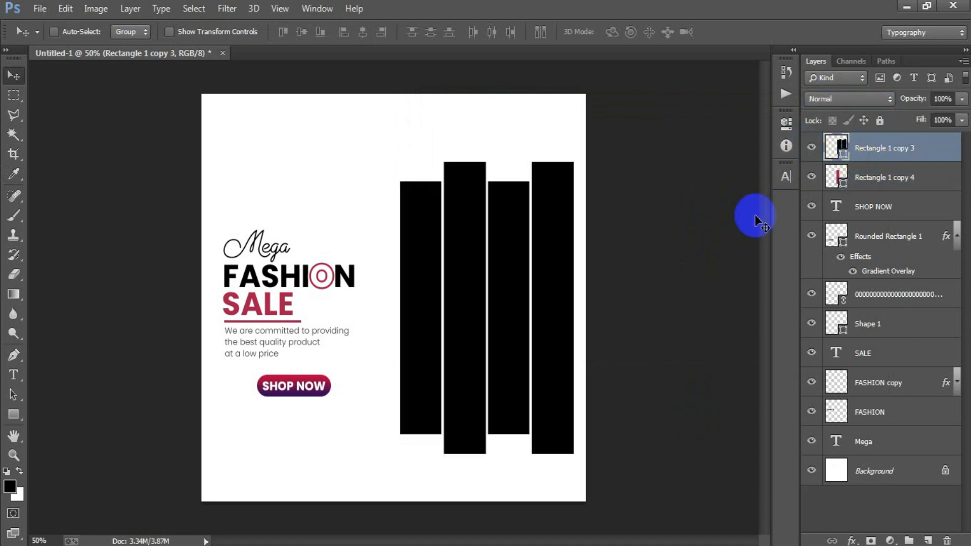
Place the street photo of the woman in sunglasses as a linked image, scaled to 18.84% over the rectangles
{"action": "left_click", "coordinate": [40, 9]}
{"action": "left_click", "coordinate": [82, 239]}
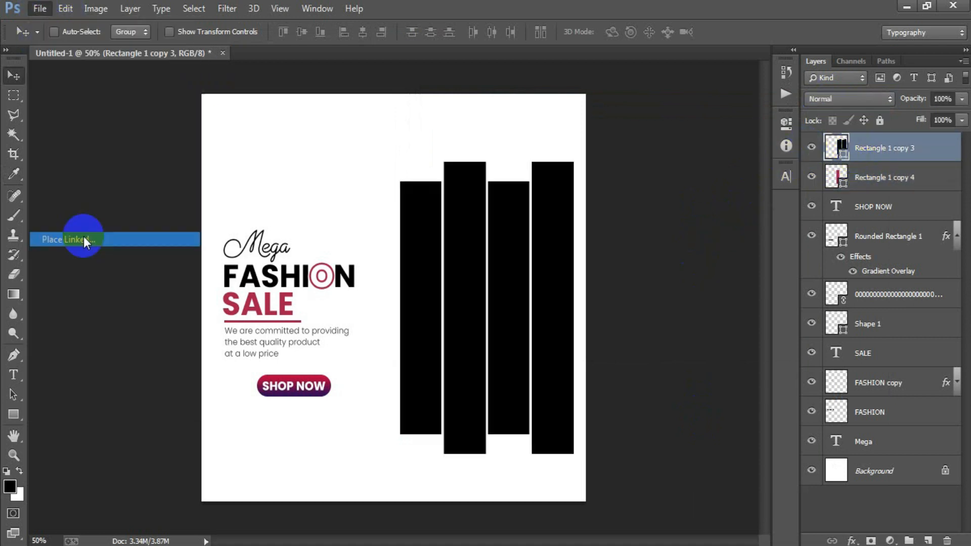
{"action": "double_click", "coordinate": [210, 232]}
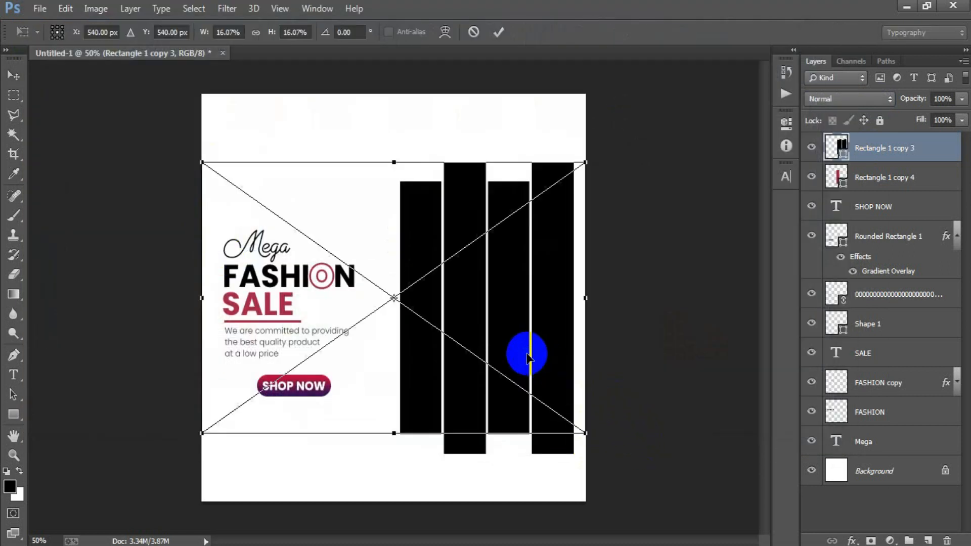
{"action": "left_click_drag", "start_coordinate": [605, 457], "coordinate": [614, 529]}
{"action": "left_click_drag", "start_coordinate": [532, 340], "coordinate": [579, 344]}
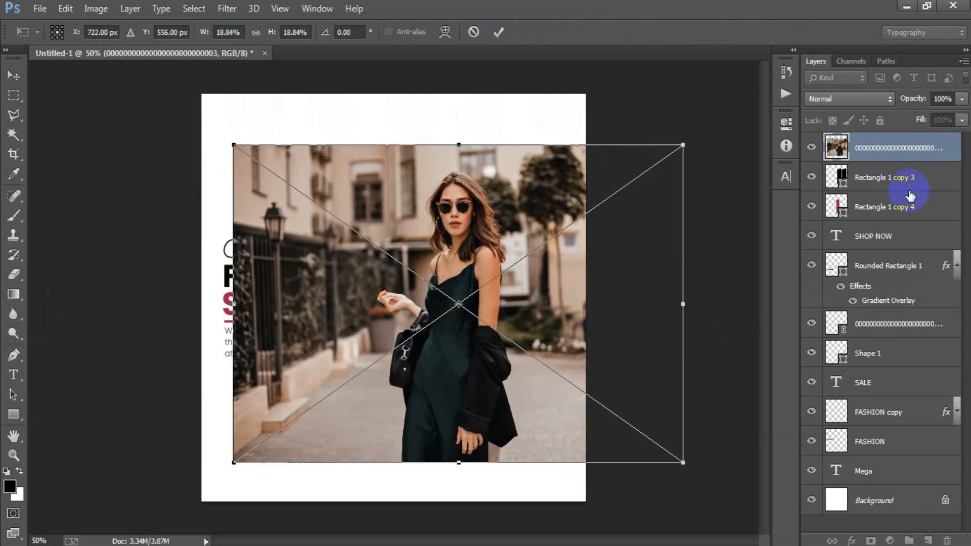
{"action": "left_click", "coordinate": [498, 32]}
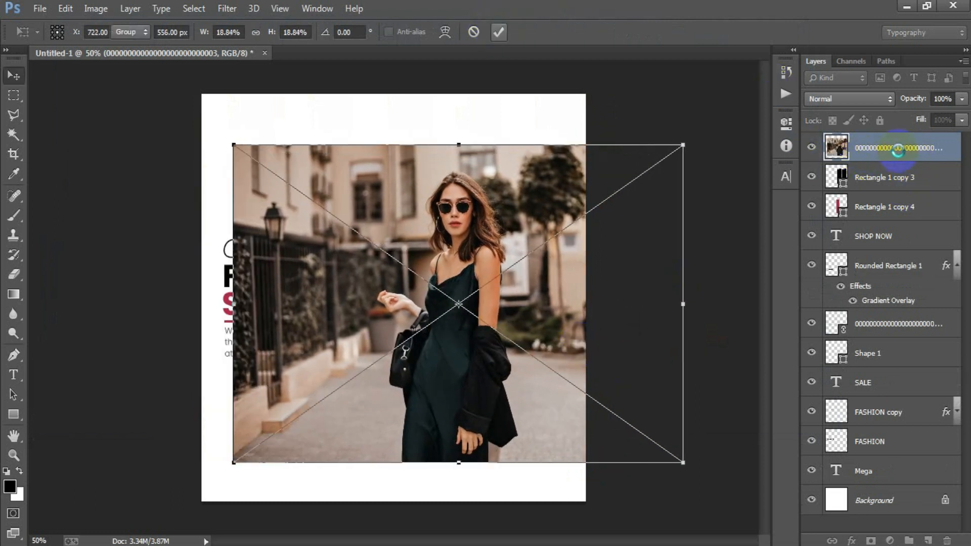
Clip the photo to the merged rectangles and shift it right so the woman fills the bars
{"action": "right_click", "coordinate": [897, 148]}
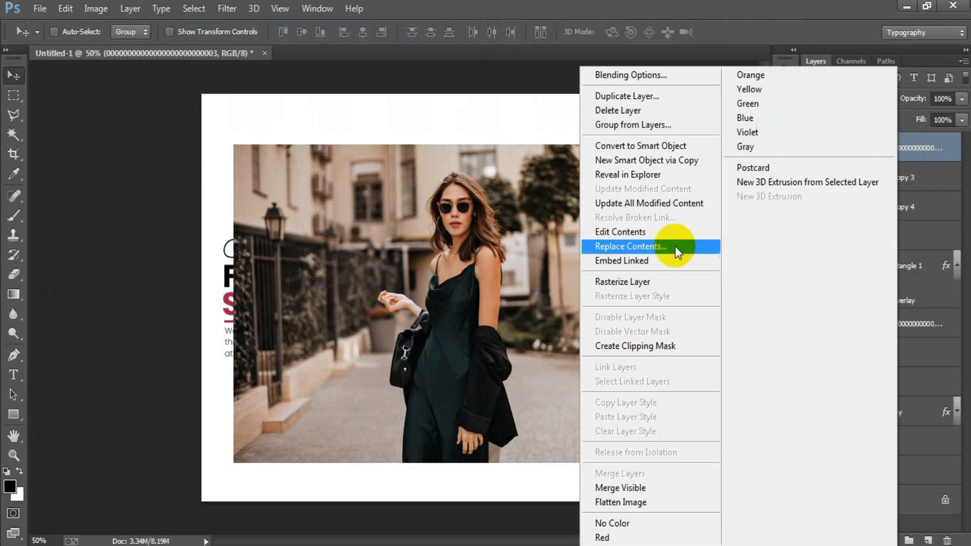
{"action": "left_click", "coordinate": [645, 348]}
{"action": "left_click_drag", "start_coordinate": [472, 339], "coordinate": [509, 349]}
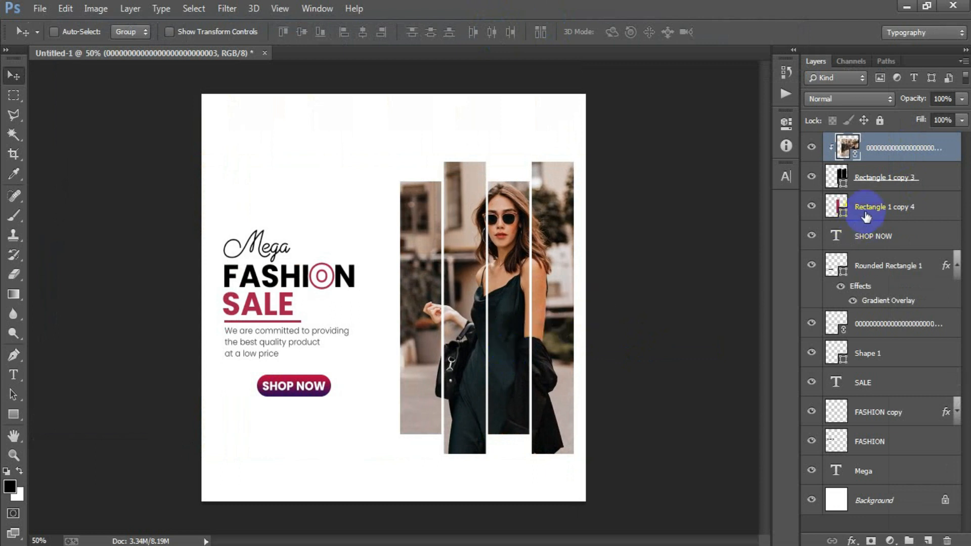
Move the crimson bar's layer to the top of the layer stack, above the clipped photo
{"action": "left_click", "coordinate": [842, 215]}
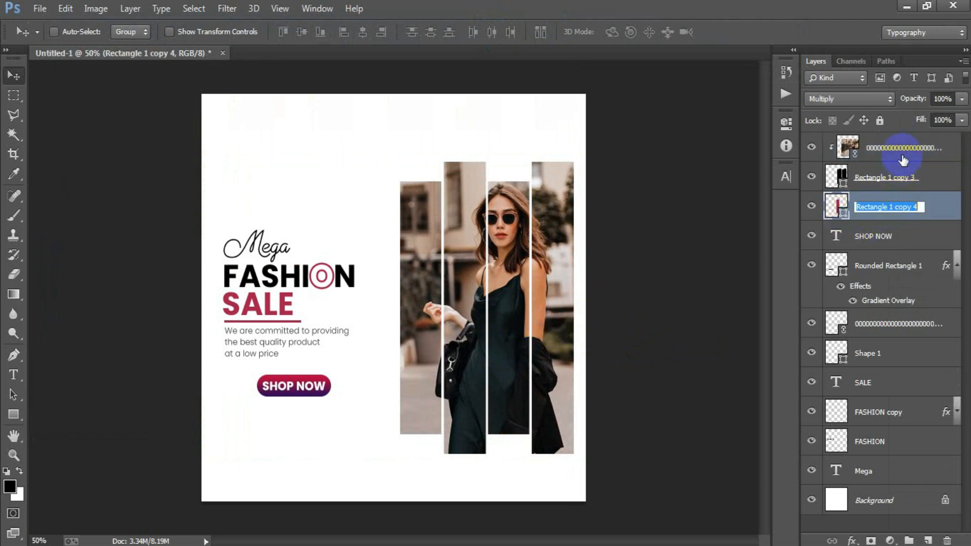
{"action": "left_click_drag", "start_coordinate": [941, 210], "coordinate": [941, 145]}
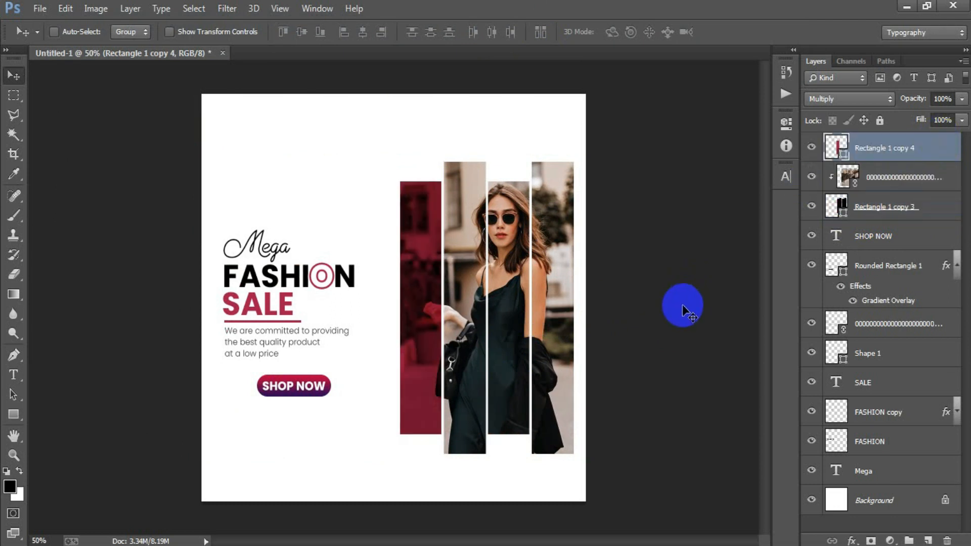
Nudge the clipped photo of the woman slightly downward within the bars
{"action": "left_click", "coordinate": [867, 187]}
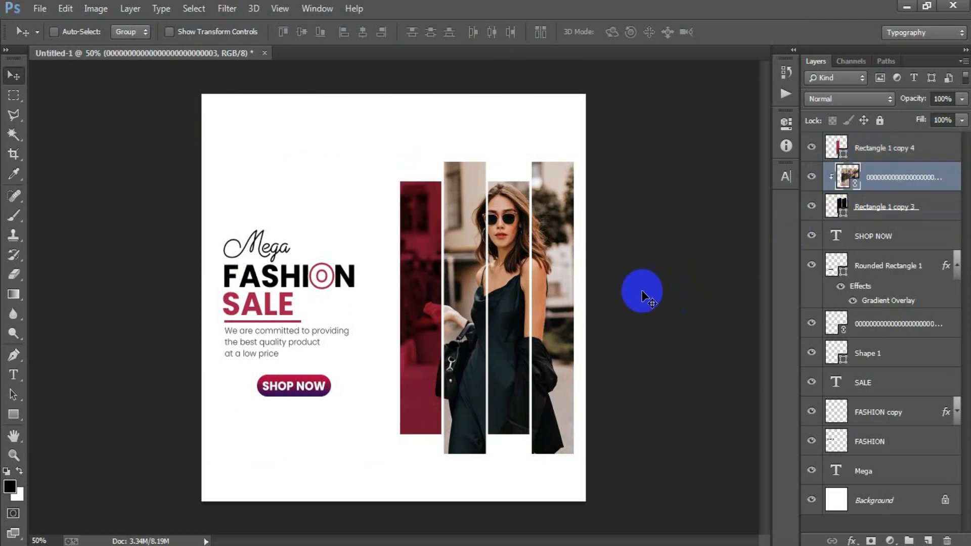
{"action": "key", "text": "Down"}
{"action": "key", "text": "Down"}
{"action": "key", "text": "Down"}
{"action": "key", "text": "Down"}
{"action": "key", "text": "Down"}
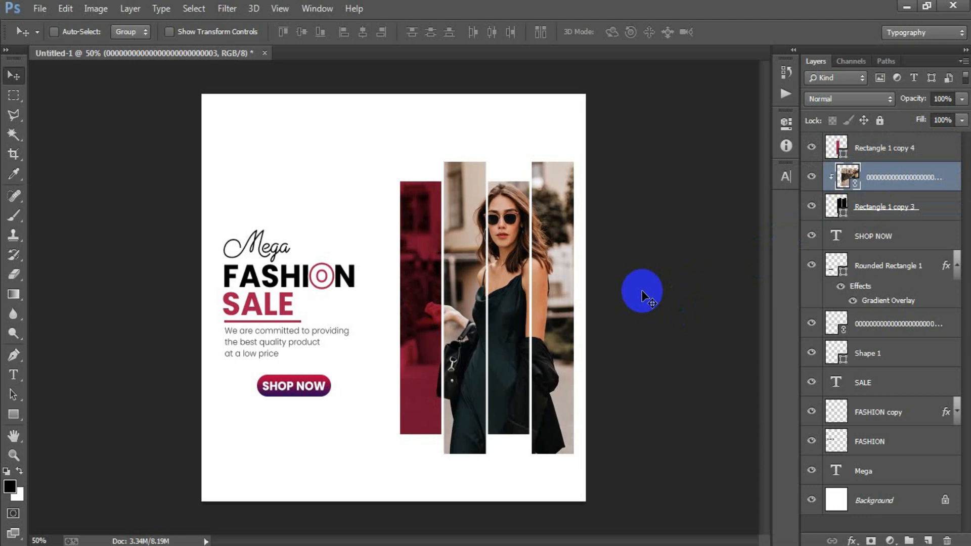
{"action": "key", "text": "Down"}
{"action": "key", "text": "Down"}
{"action": "key", "text": "Down"}
{"action": "key", "text": "Down"}
{"action": "key", "text": "Down"}
{"action": "key", "text": "Down"}
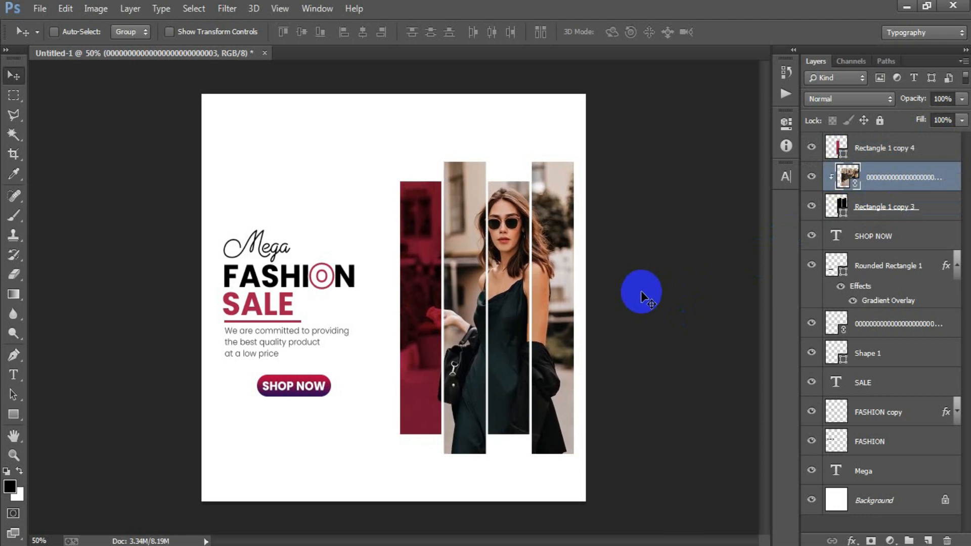
{"action": "left_click", "coordinate": [812, 149]}
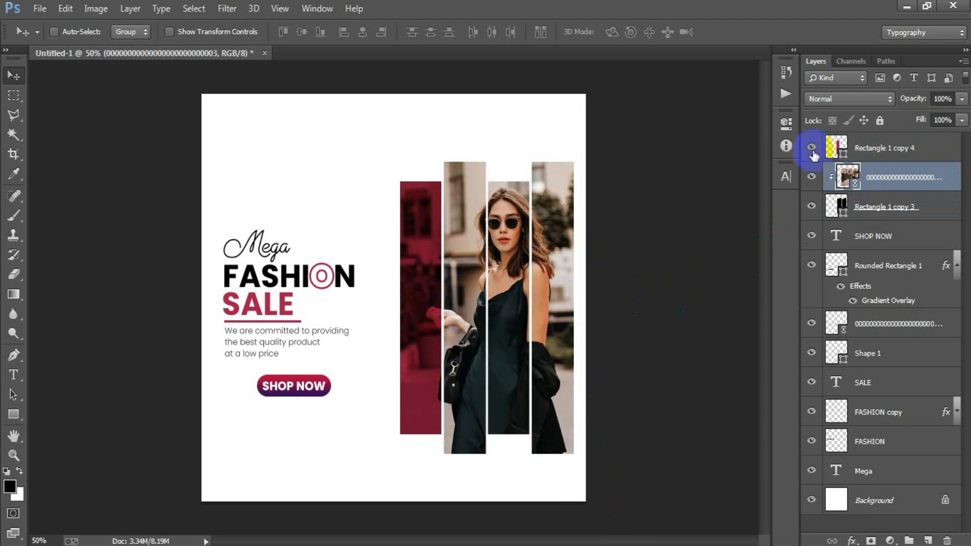
Add a text layer above the crimson bar's layer reading "up to 50% discount", placed below the SHOP NOW button
{"action": "left_click_drag", "start_coordinate": [871, 154], "coordinate": [930, 542]}
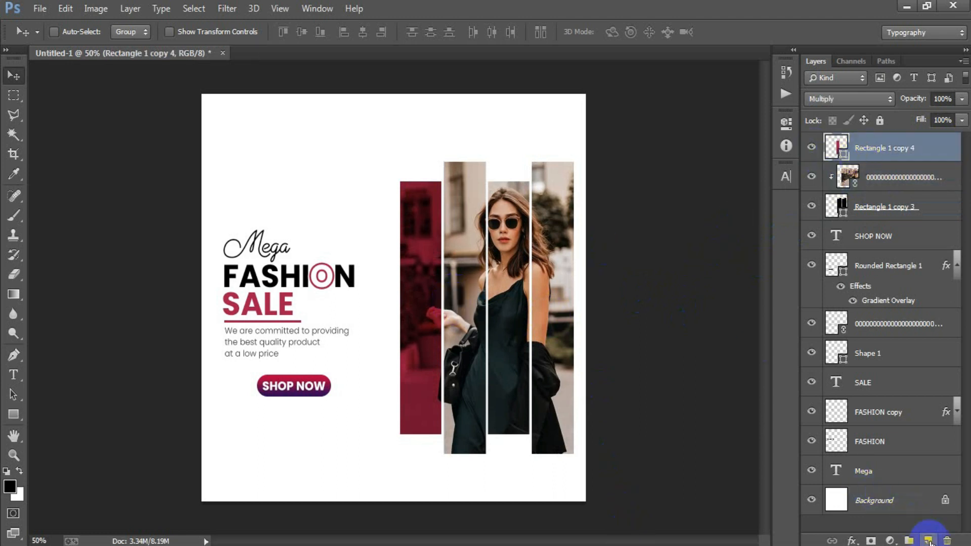
{"action": "left_click", "coordinate": [929, 541]}
{"action": "left_click", "coordinate": [13, 375]}
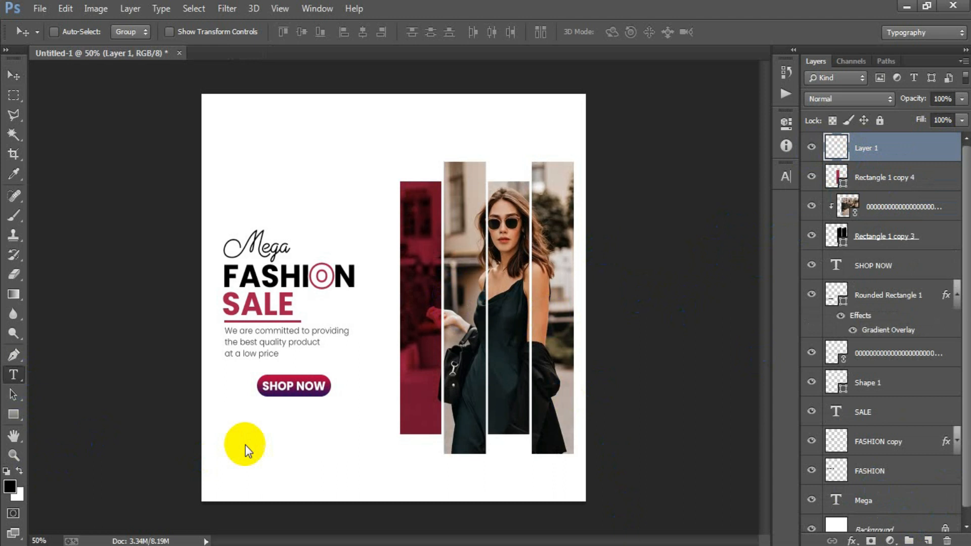
{"action": "left_click", "coordinate": [282, 434]}
{"action": "key", "text": "ctrl+v"}
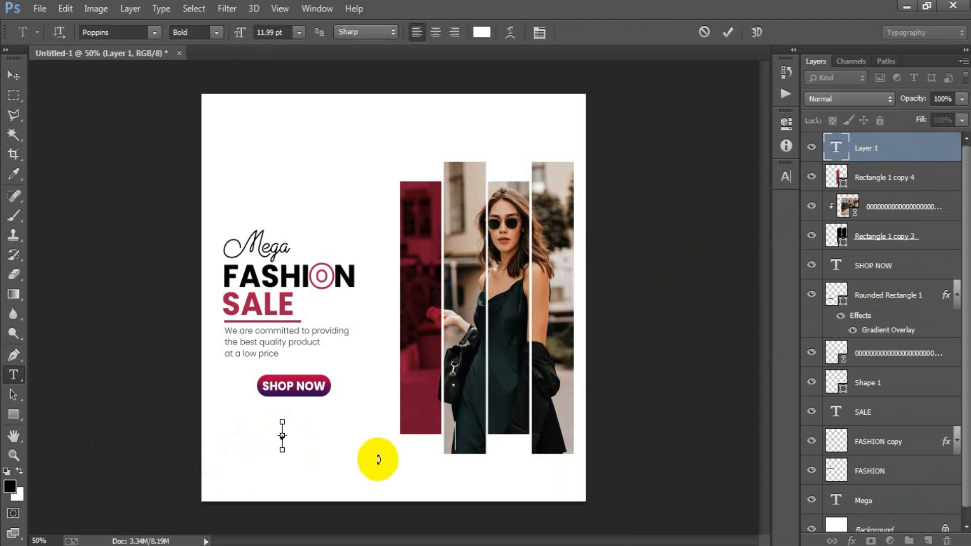
Rotate the discount text to about -90° so it reads upward, and place it on the crimson bar
{"action": "left_click", "coordinate": [14, 75]}
{"action": "left_click_drag", "start_coordinate": [432, 441], "coordinate": [524, 287]}
{"action": "key", "text": "ctrl+t"}
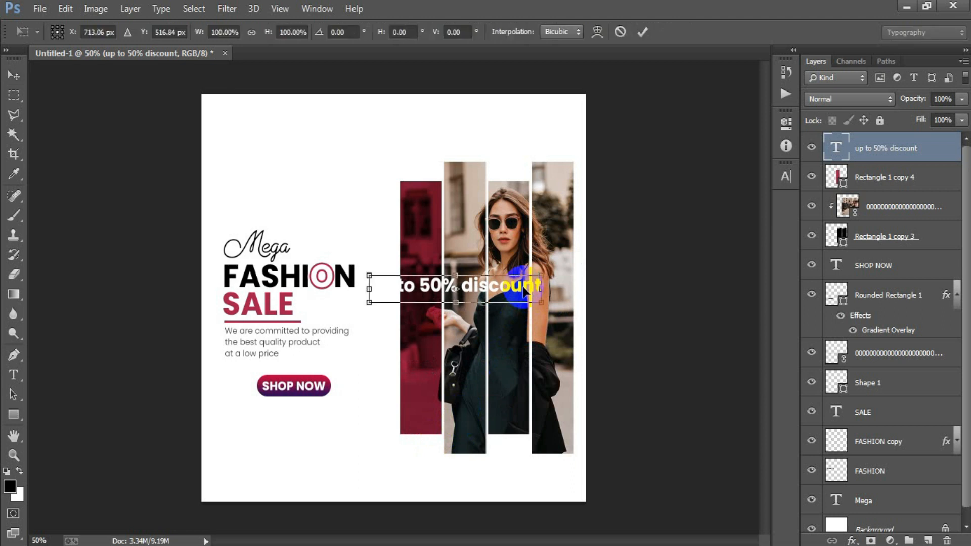
{"action": "right_click", "coordinate": [522, 291]}
{"action": "left_click", "coordinate": [589, 468]}
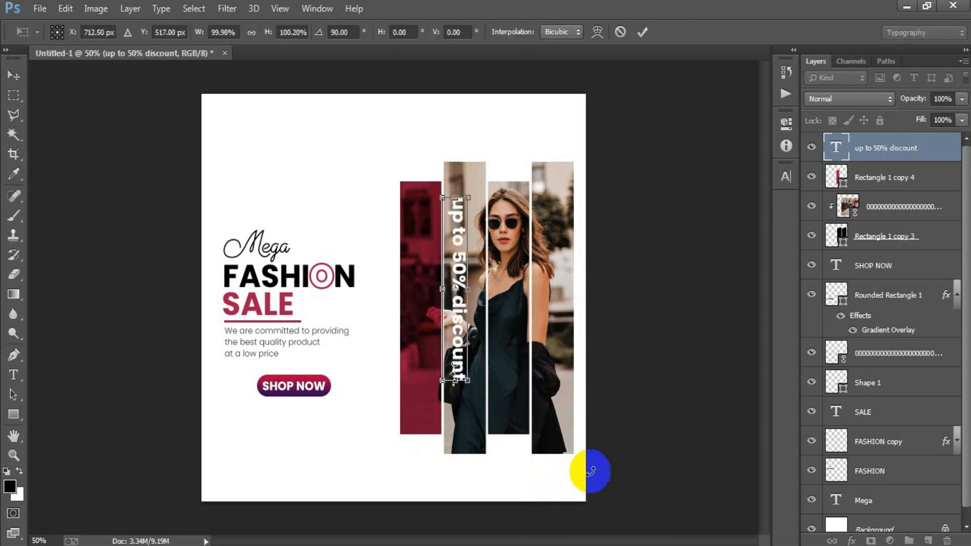
{"action": "left_click_drag", "start_coordinate": [499, 380], "coordinate": [427, 233]}
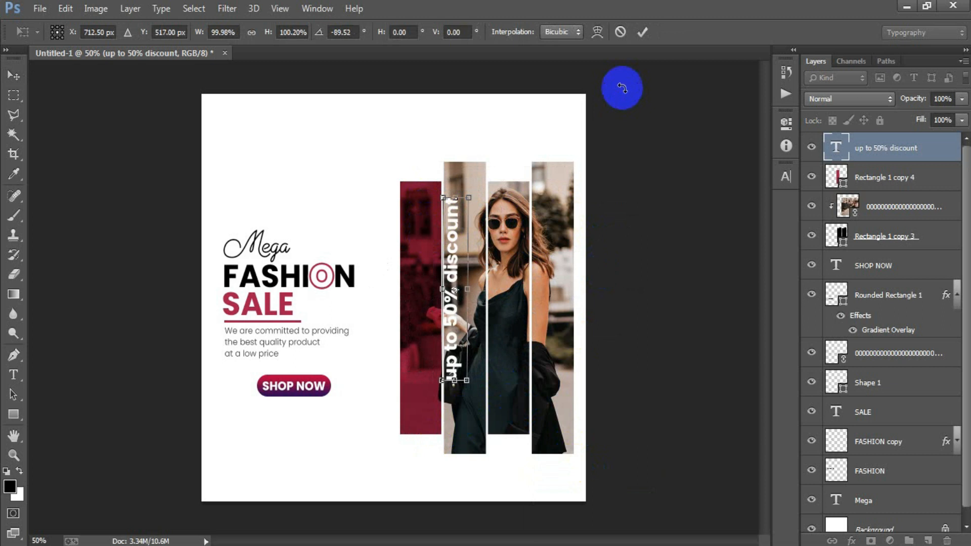
{"action": "left_click", "coordinate": [642, 32]}
{"action": "left_click_drag", "start_coordinate": [453, 371], "coordinate": [422, 377]}
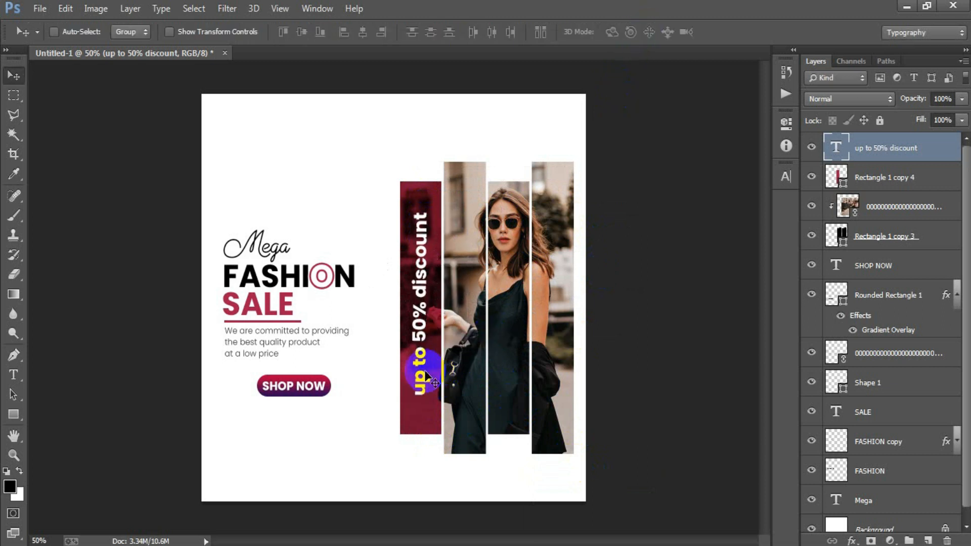
Set the discount text to All Caps and nudge it down to centre it vertically on the crimson bar
{"action": "left_click", "coordinate": [786, 176]}
{"action": "left_click", "coordinate": [668, 285]}
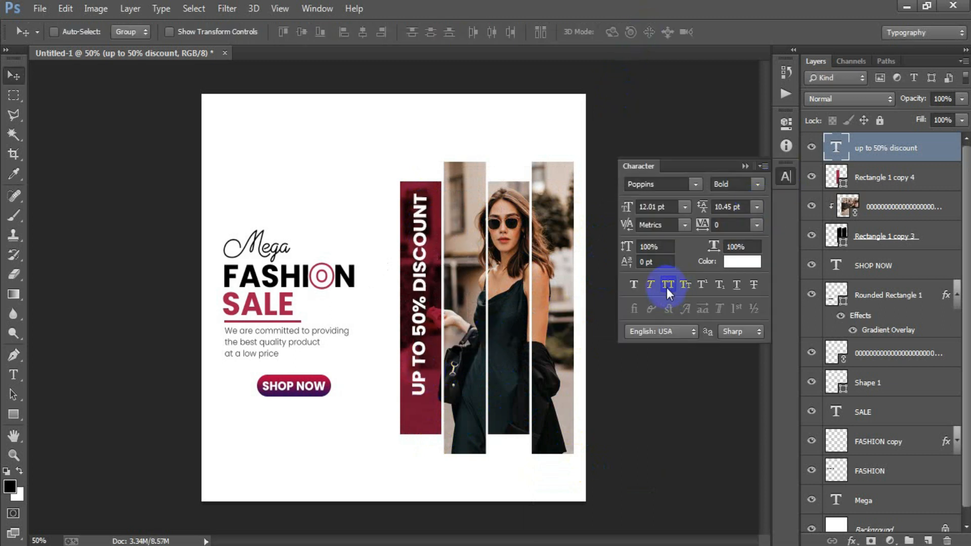
{"action": "key", "text": "shift+Down"}
{"action": "key", "text": "shift+Down"}
{"action": "key", "text": "shift+Down"}
{"action": "key", "text": "shift+Down"}
{"action": "key", "text": "shift+Down"}
{"action": "key", "text": "shift+Down"}
{"action": "key", "text": "shift+Down"}
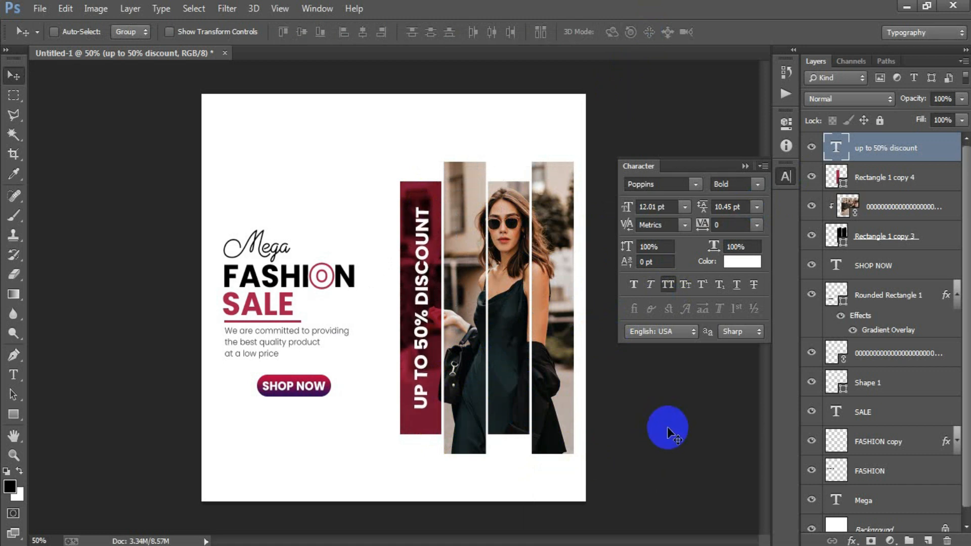
Change the font of "UP TO" and "DISCOUNT" to Arial Bold, keeping "50%" in Poppins
{"action": "double_click", "coordinate": [840, 149]}
{"action": "left_click_drag", "start_coordinate": [422, 360], "coordinate": [423, 409]}
{"action": "left_click", "coordinate": [657, 183]}
{"action": "type", "text": "Arial"}
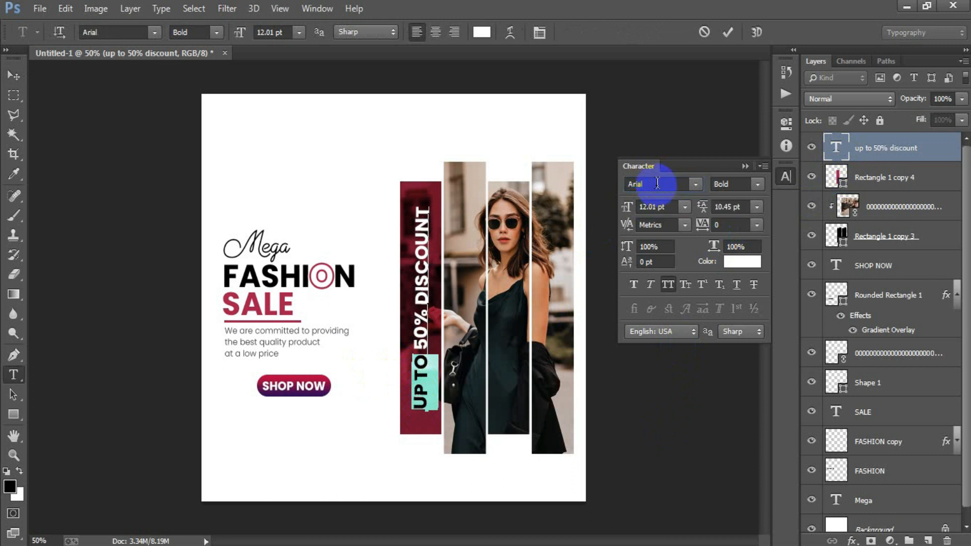
{"action": "left_click_drag", "start_coordinate": [422, 206], "coordinate": [435, 300]}
{"action": "left_click", "coordinate": [652, 192]}
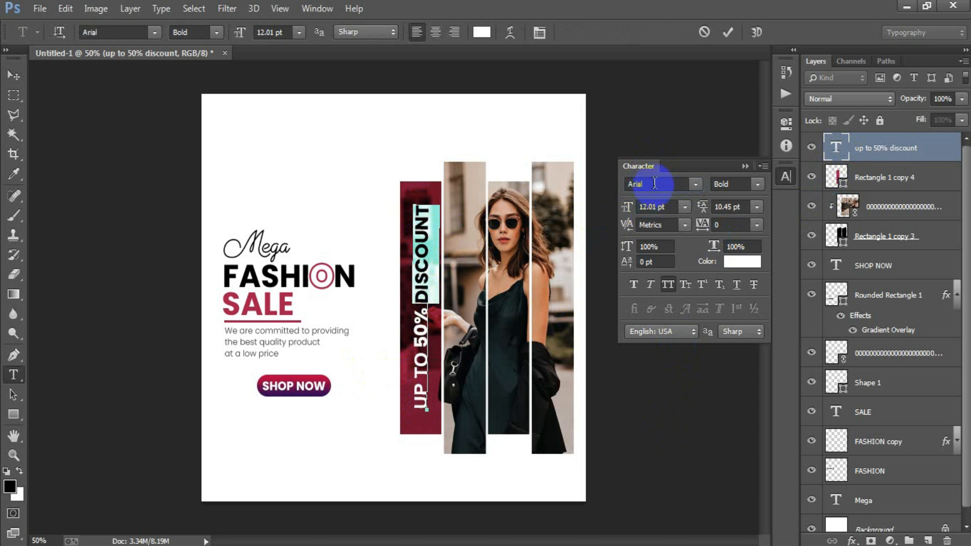
{"action": "left_click", "coordinate": [728, 33]}
{"action": "key", "text": "v"}
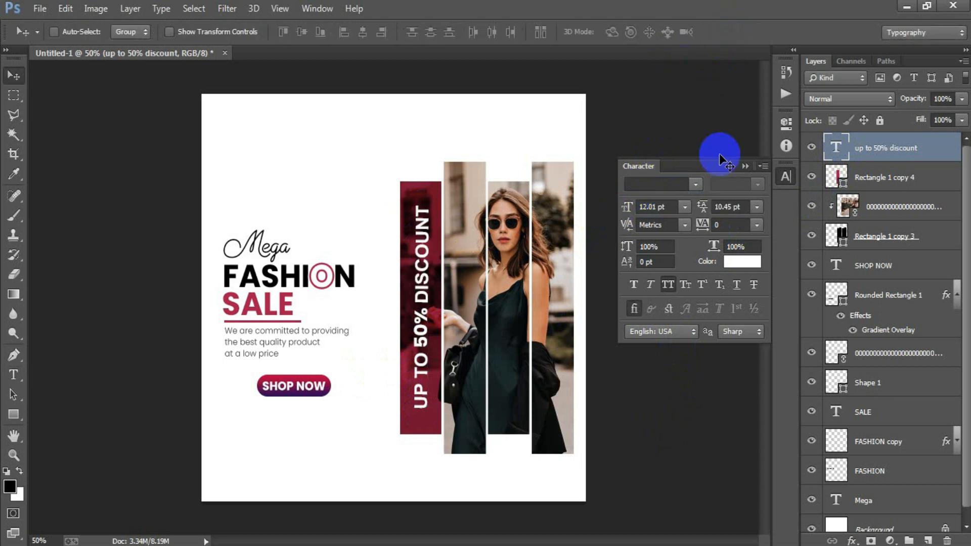
{"action": "left_click", "coordinate": [747, 167]}
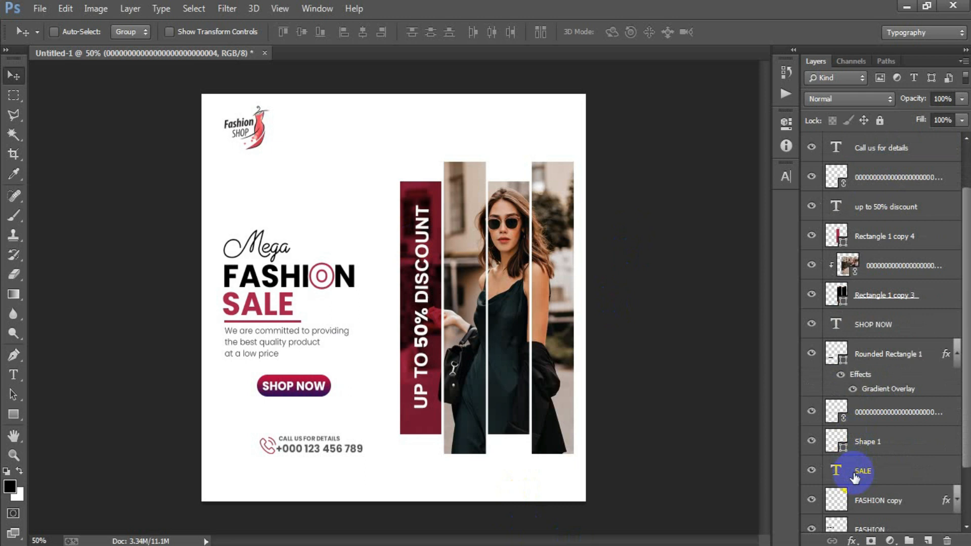
Group all layers except the Background and check the finished design up close
{"action": "scroll", "coordinate": [867, 480], "scroll_direction": "down", "scroll_amount": 3}
{"action": "left_click", "coordinate": [890, 496], "text": "shift"}
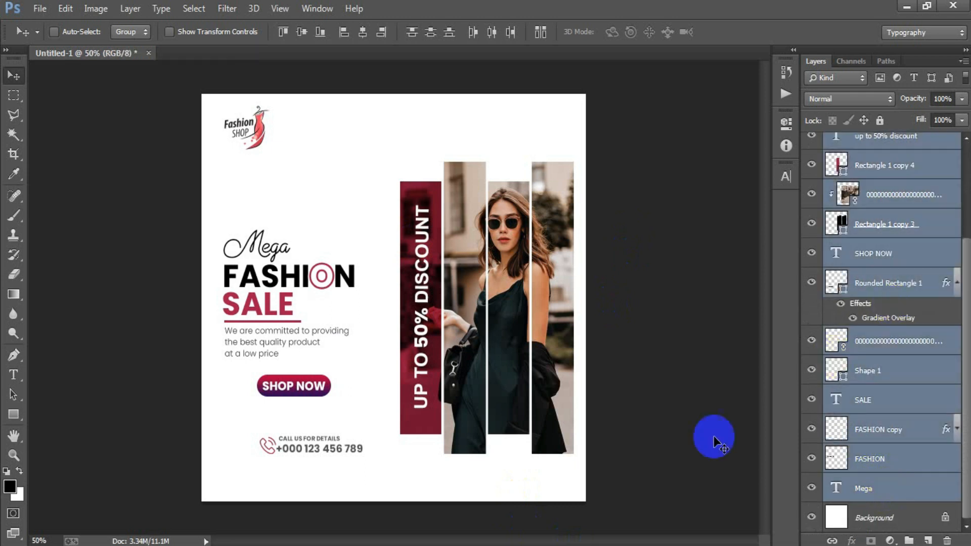
{"action": "key", "text": "ctrl+g"}
{"action": "key", "text": "ctrl+plus"}
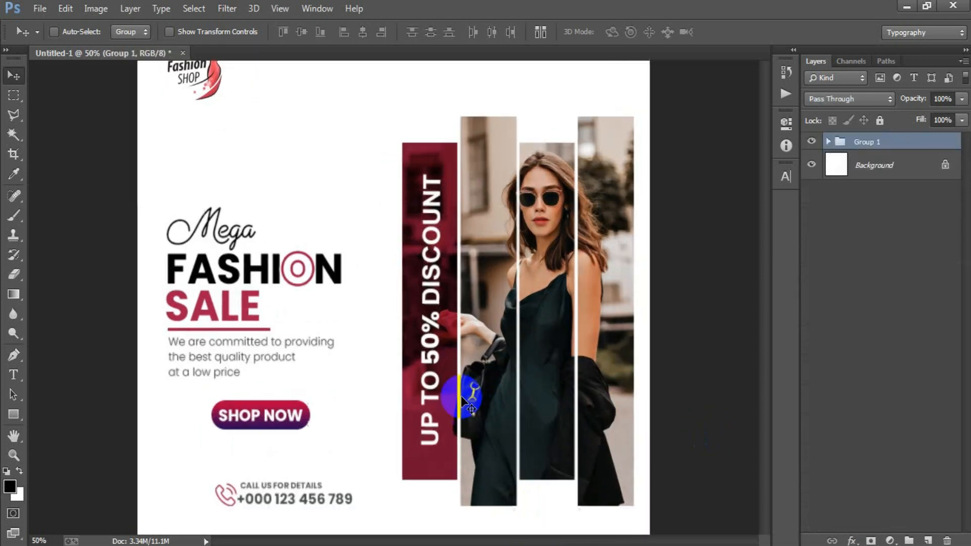
{"action": "key", "text": "ctrl+minus"}
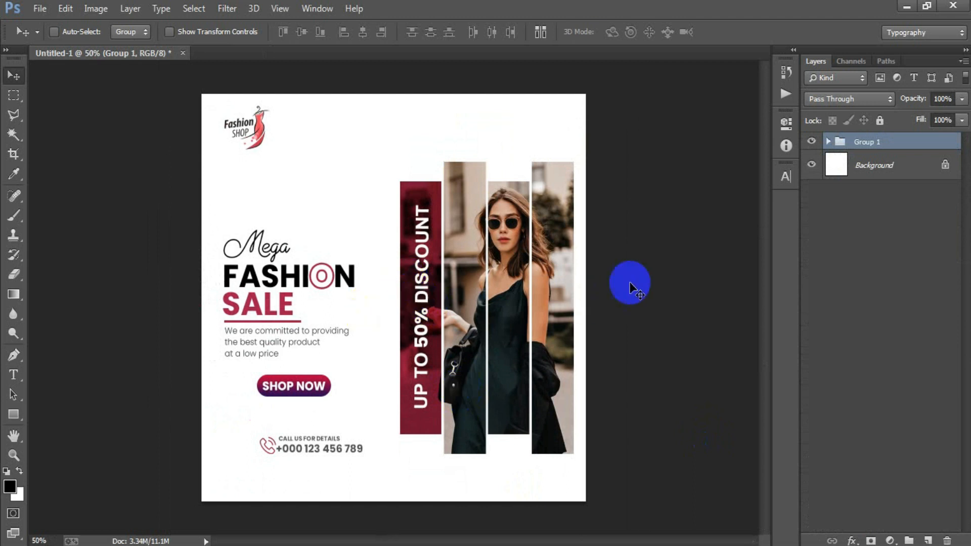